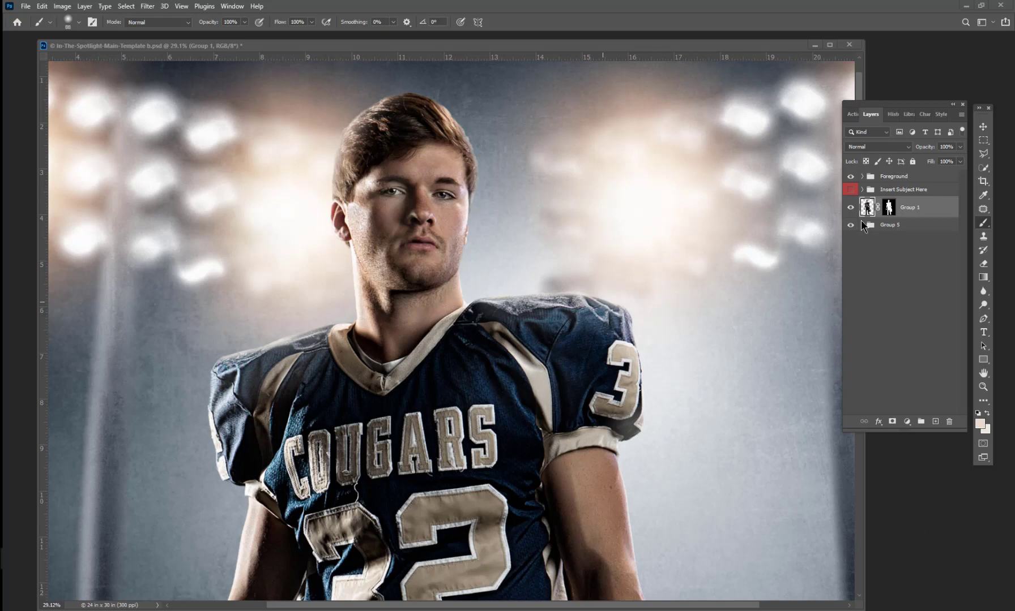
Open Neural Filters for the football player's Group 1 layer.
left_click(984, 128)
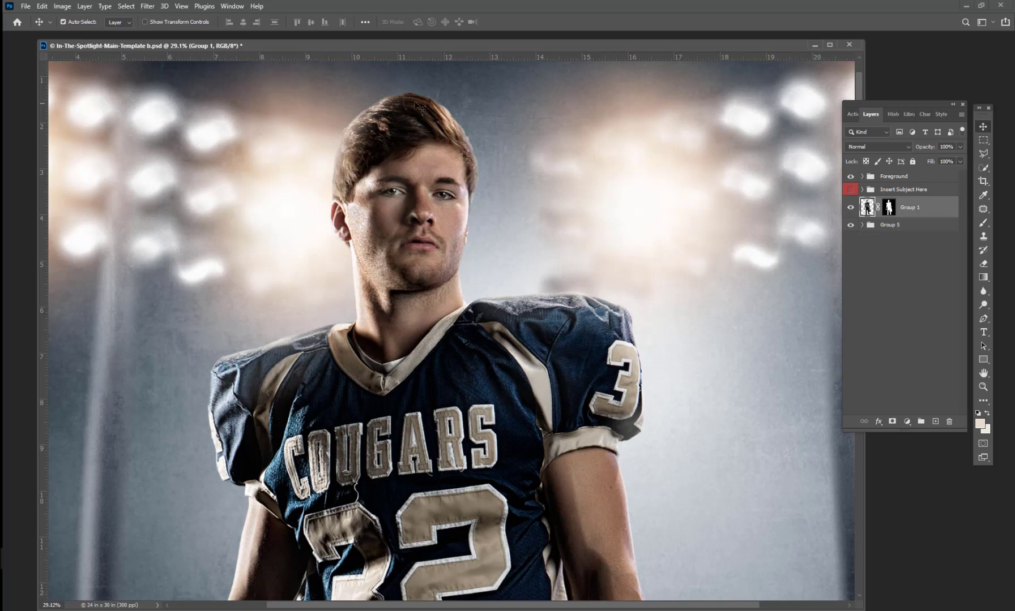
left_click(204, 7)
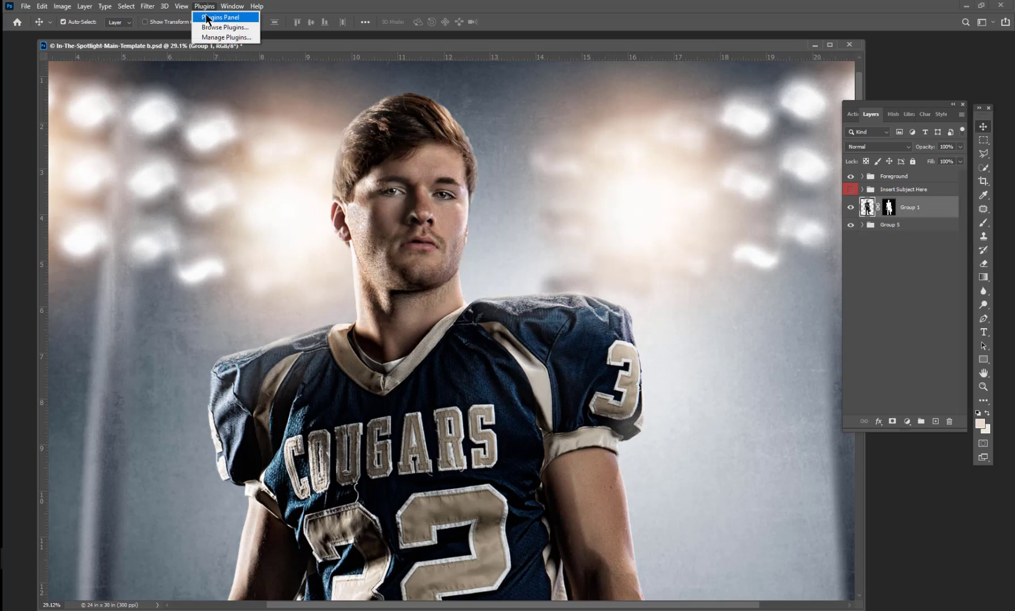
mouse_move(182, 7)
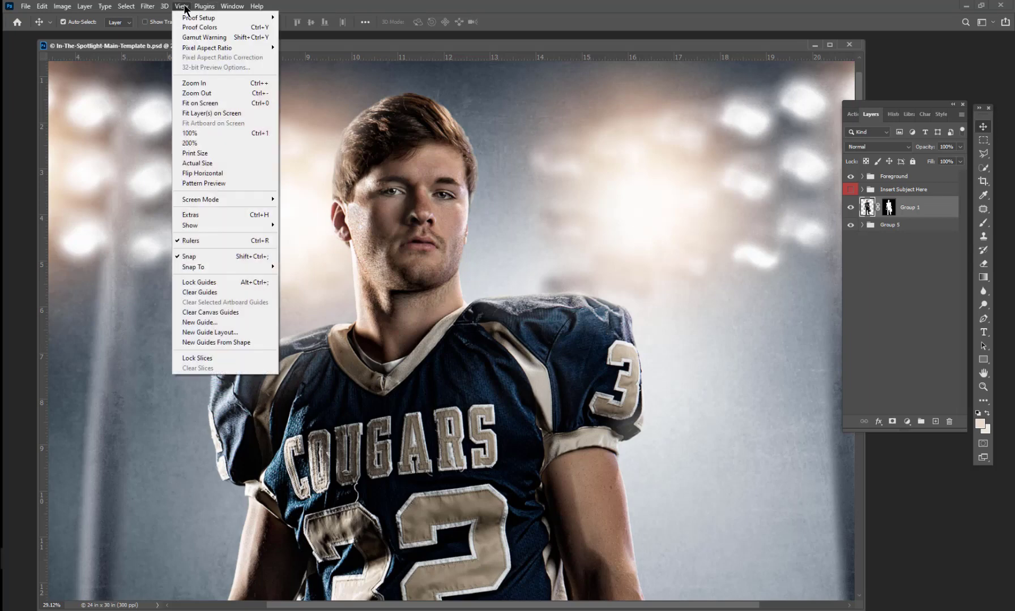
mouse_move(147, 10)
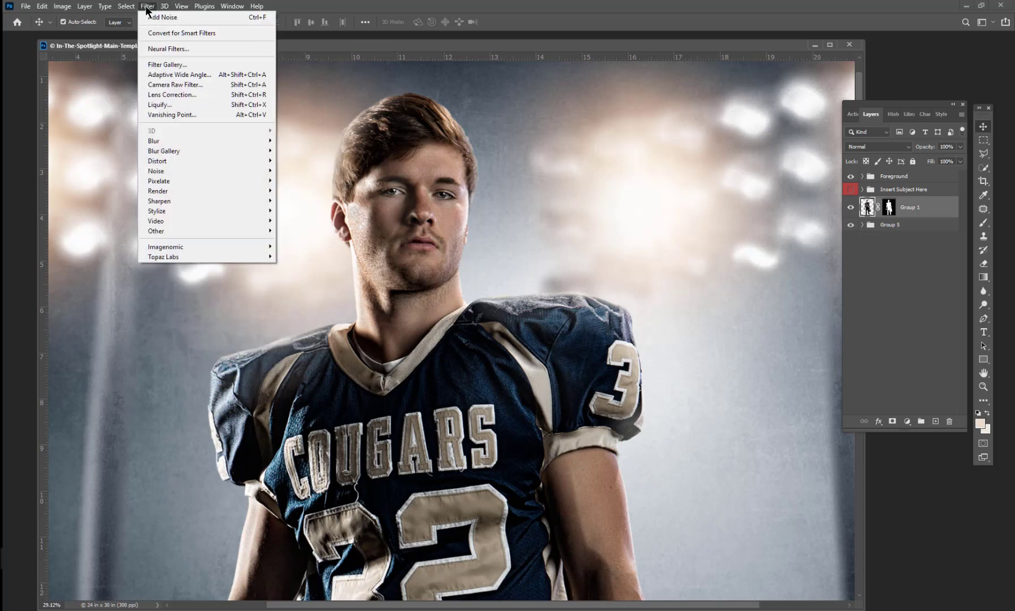
left_click(189, 49)
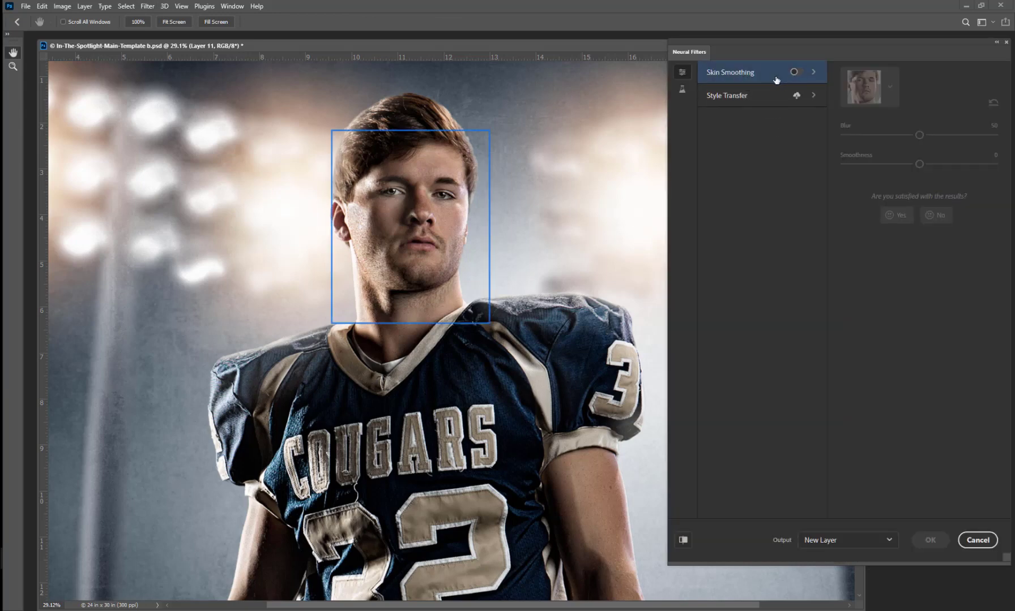
Try Skin Smoothing on the player's face and view the Style Transfer filter's details.
left_click(796, 73)
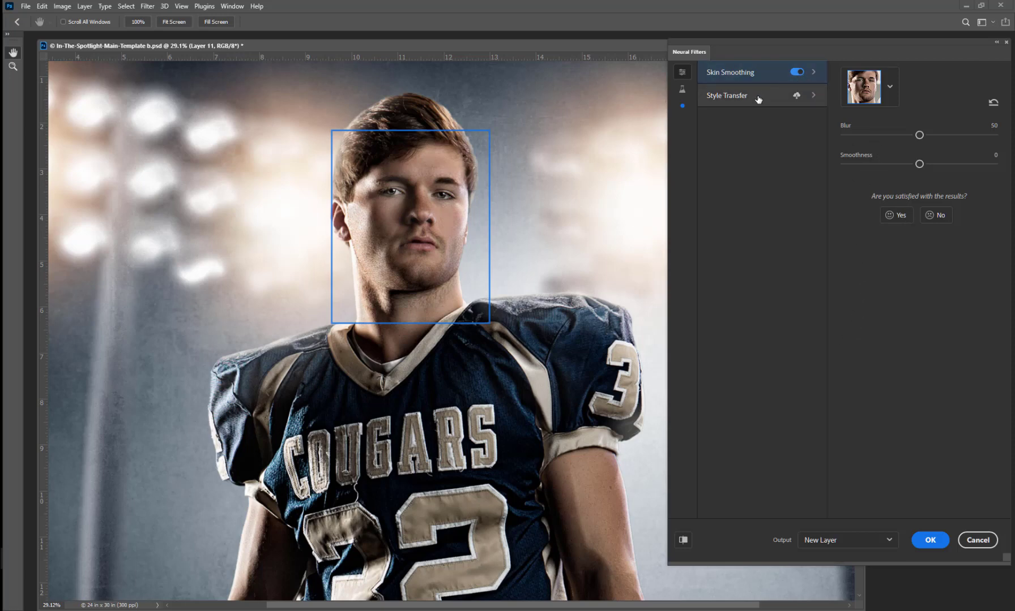
left_click(776, 100)
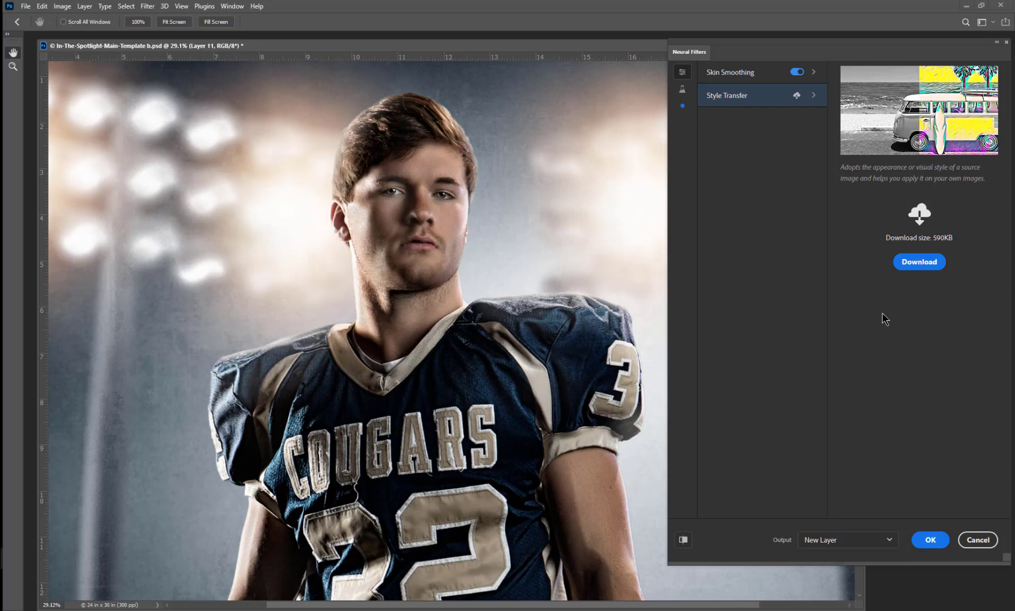
Enable the Smart Portrait beta filter, with the Skin Smoothing featured filter turned off.
left_click(682, 91)
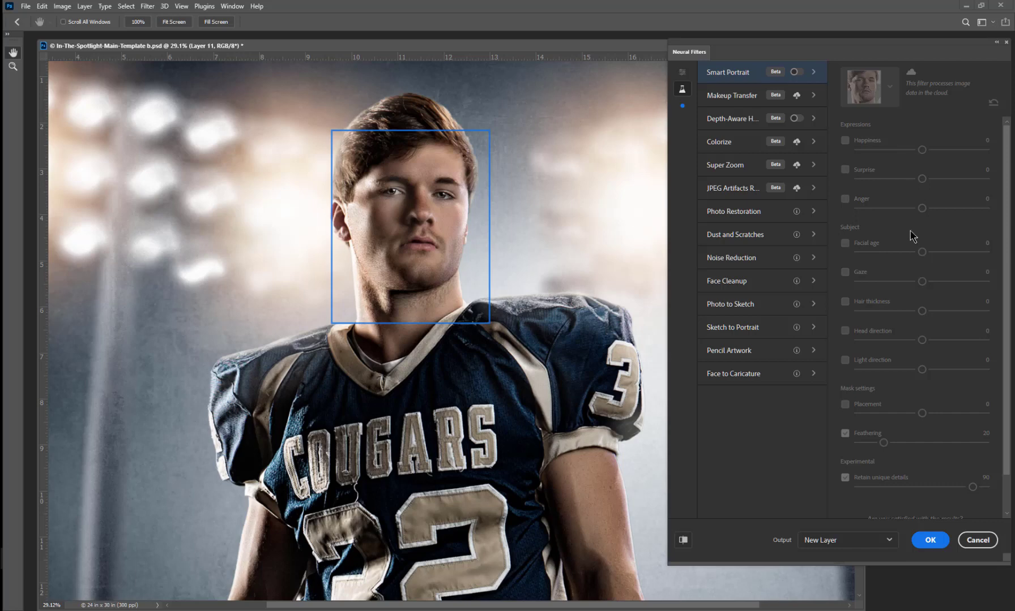
left_click(803, 73)
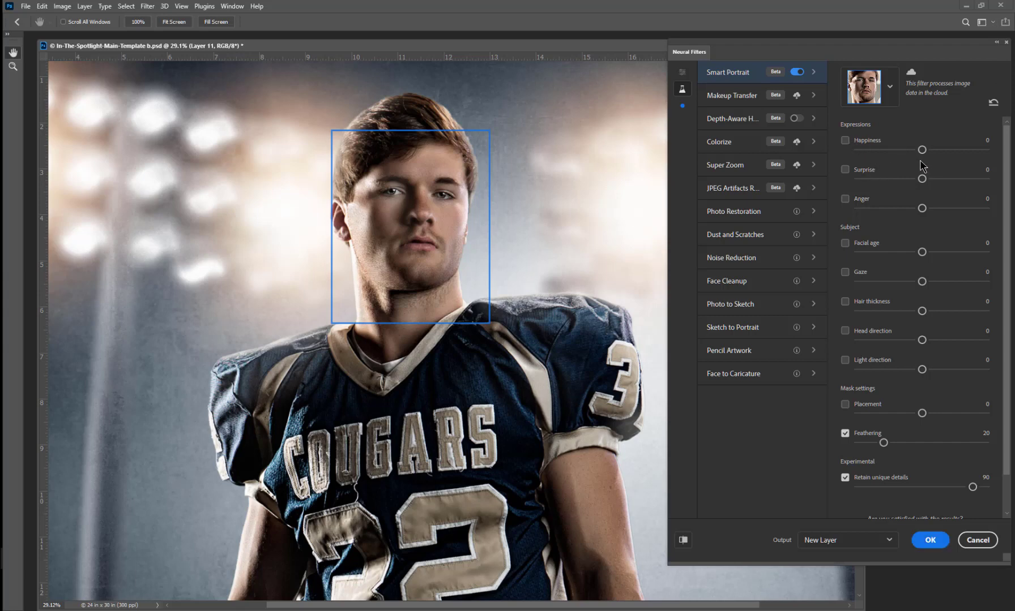
left_click(682, 73)
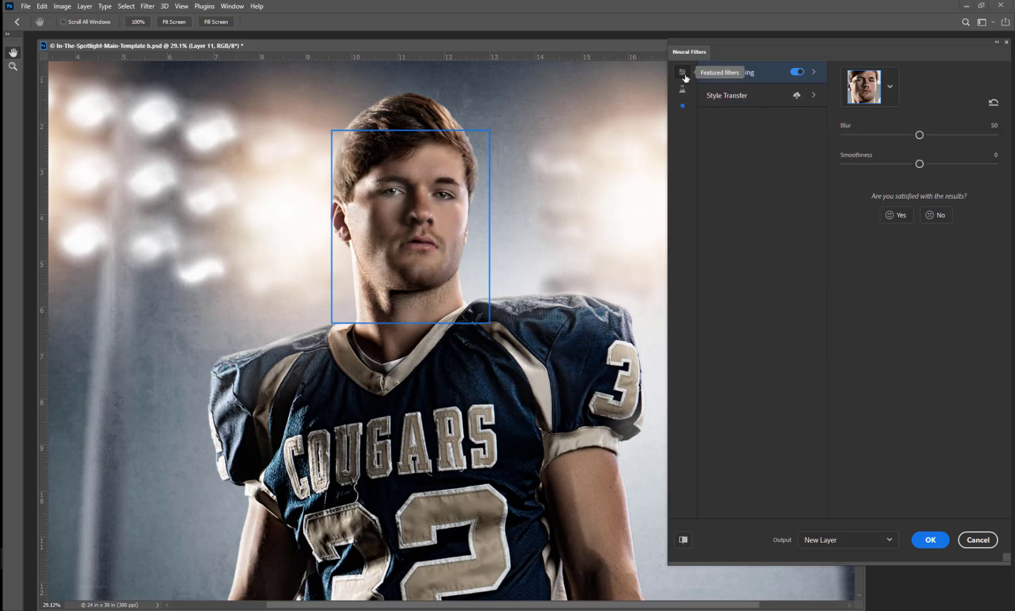
left_click(794, 74)
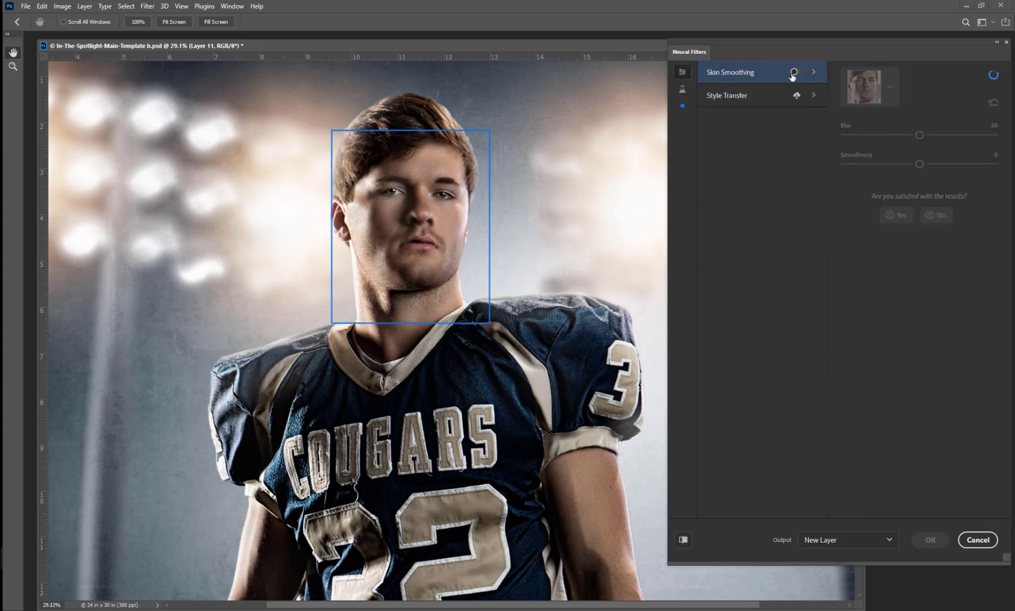
left_click(683, 91)
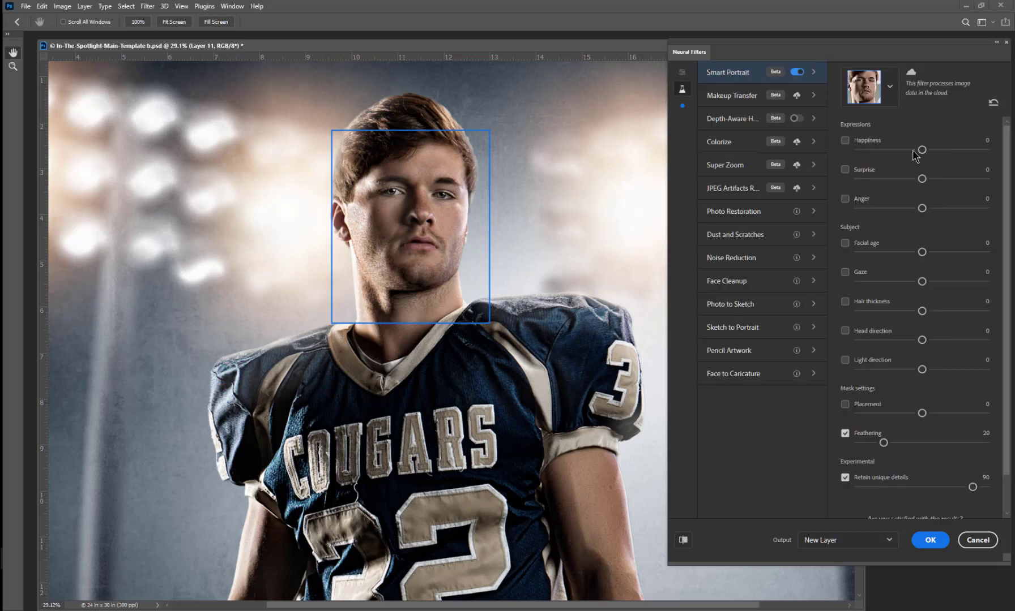
Try Smart Portrait's Happiness expression at 50, 20, 36, 46 and 1, and disable it.
left_click(987, 151)
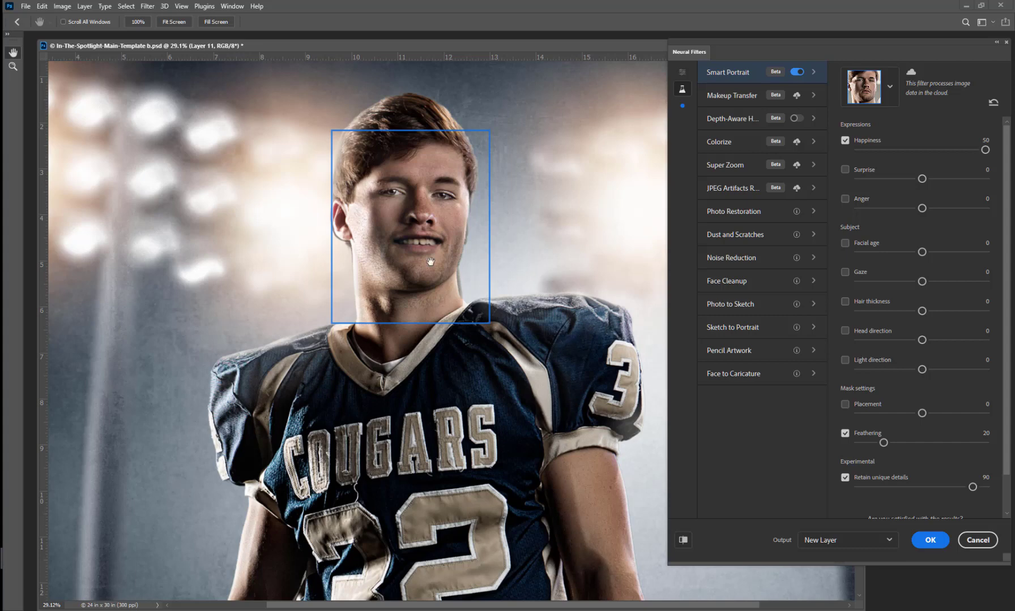
left_click(947, 150)
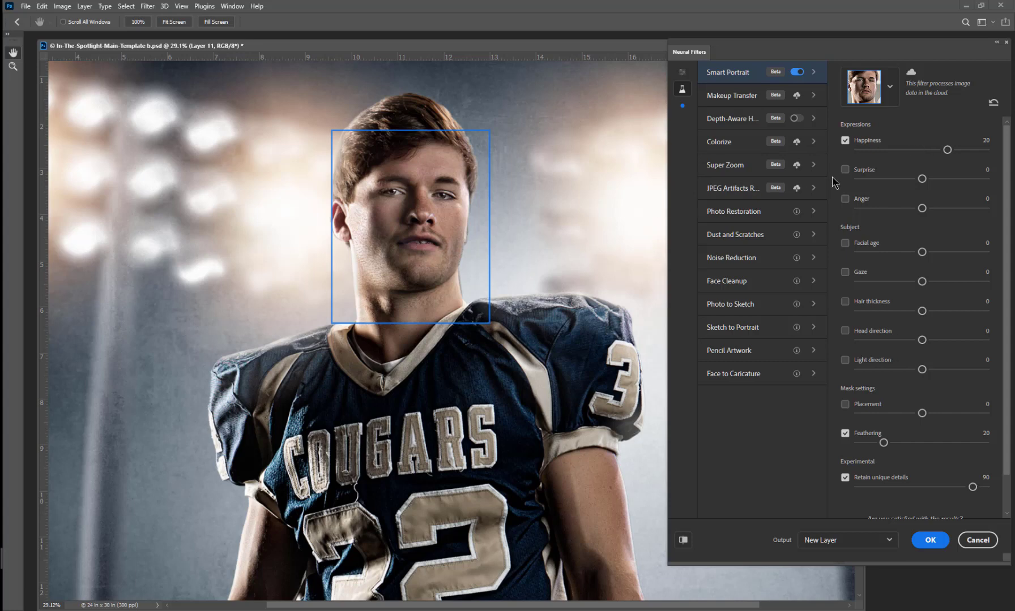
left_click(968, 150)
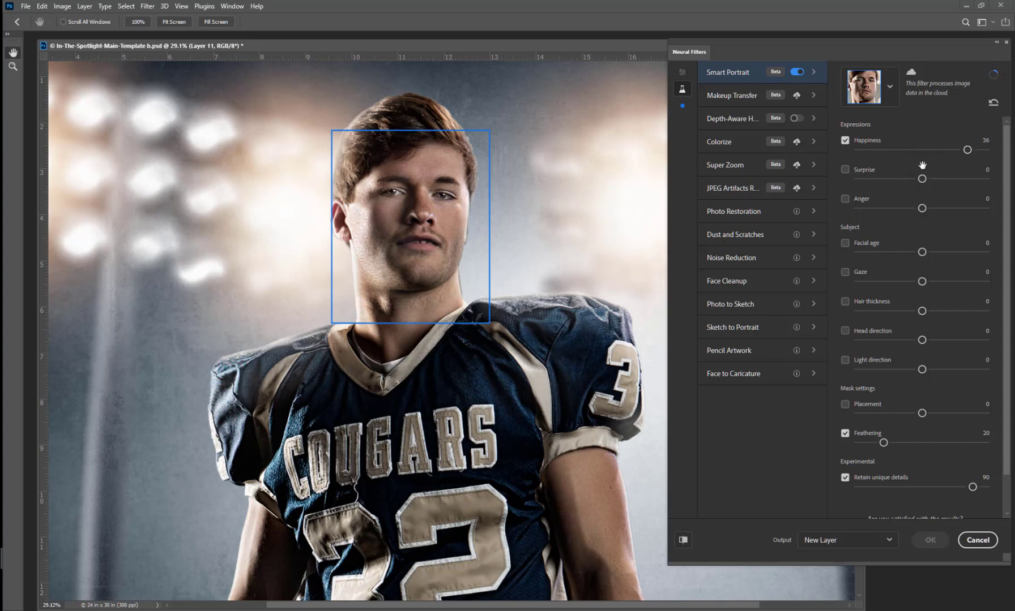
left_click(980, 150)
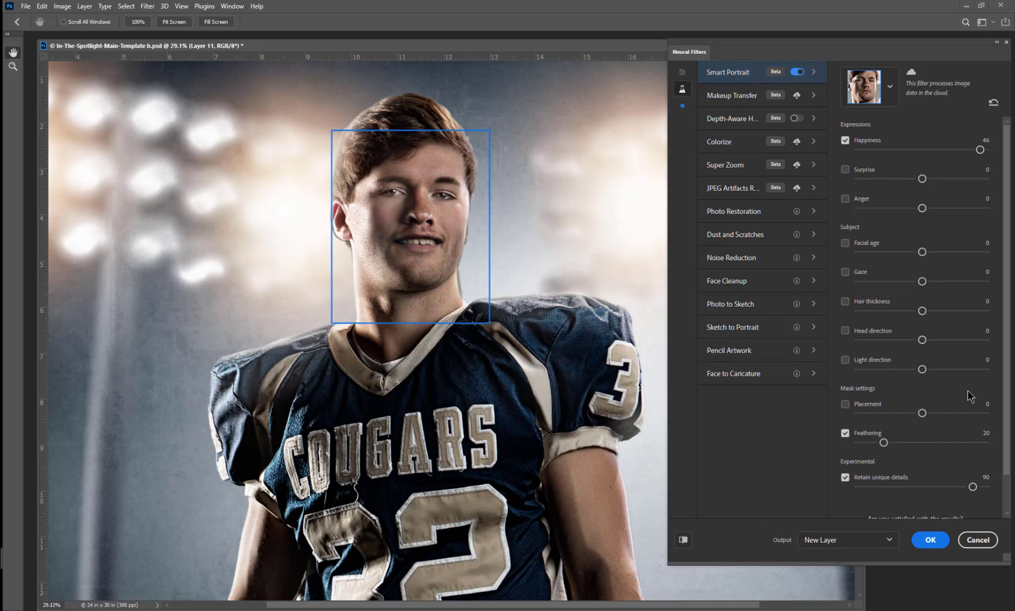
scroll(967, 442, "down", 2)
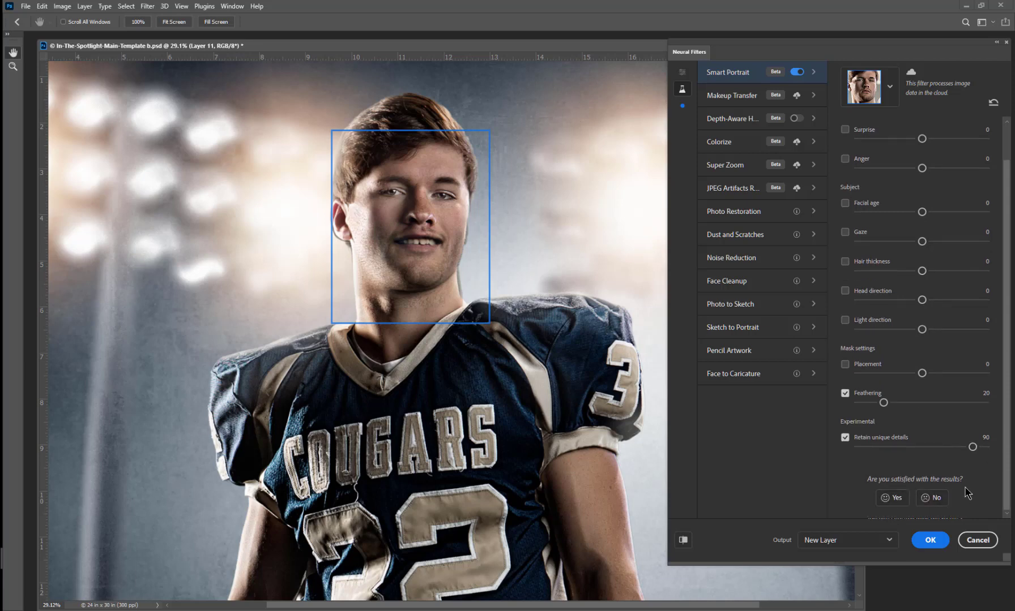
scroll(1007, 396, "up", 2)
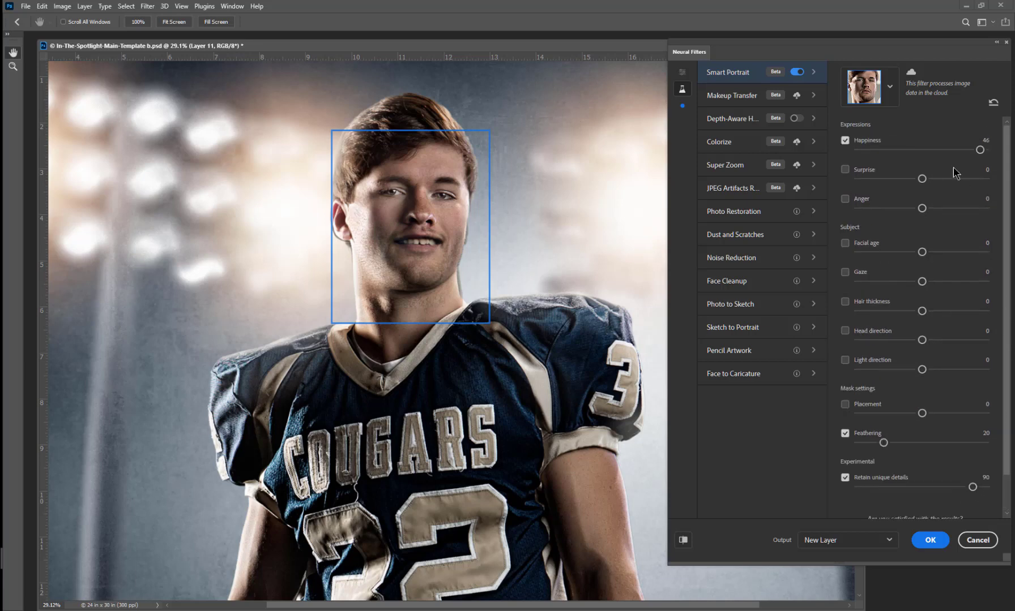
left_click(923, 150)
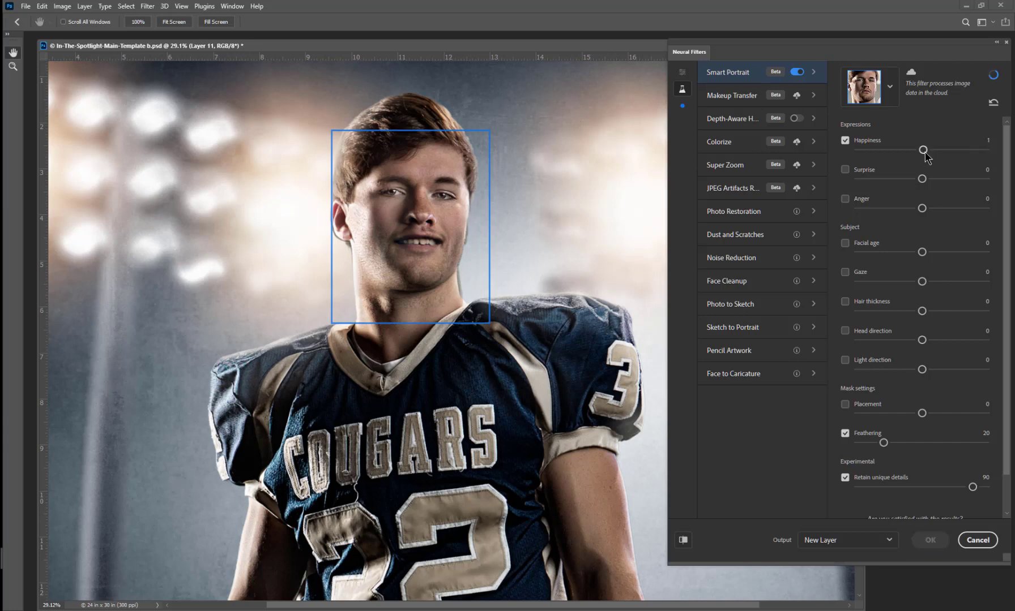
left_click(845, 141)
Try the Anger expression at 50 and 11 on the player's face, and disable it.
left_click(860, 199)
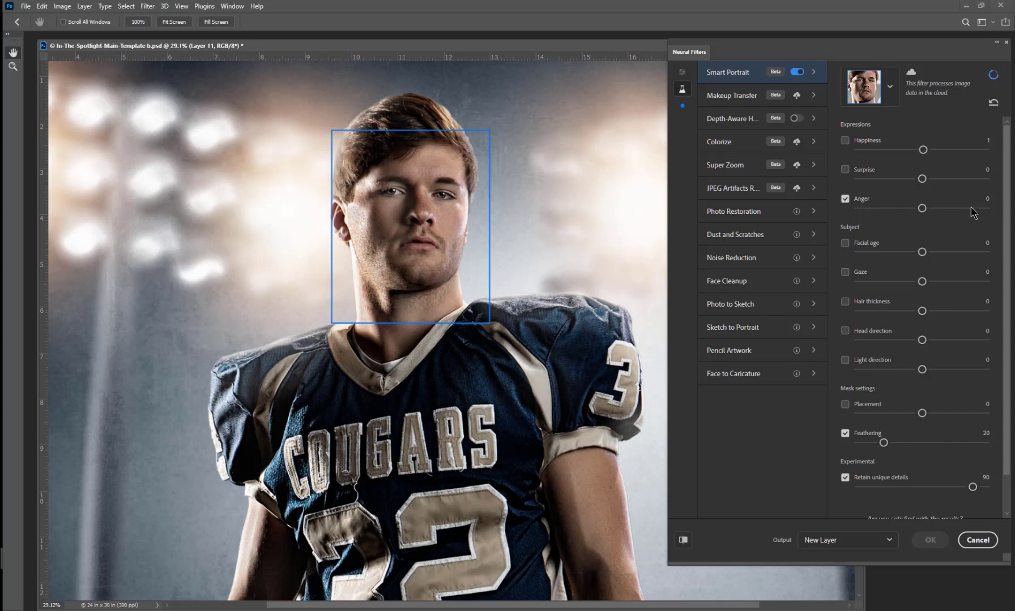
left_click(985, 209)
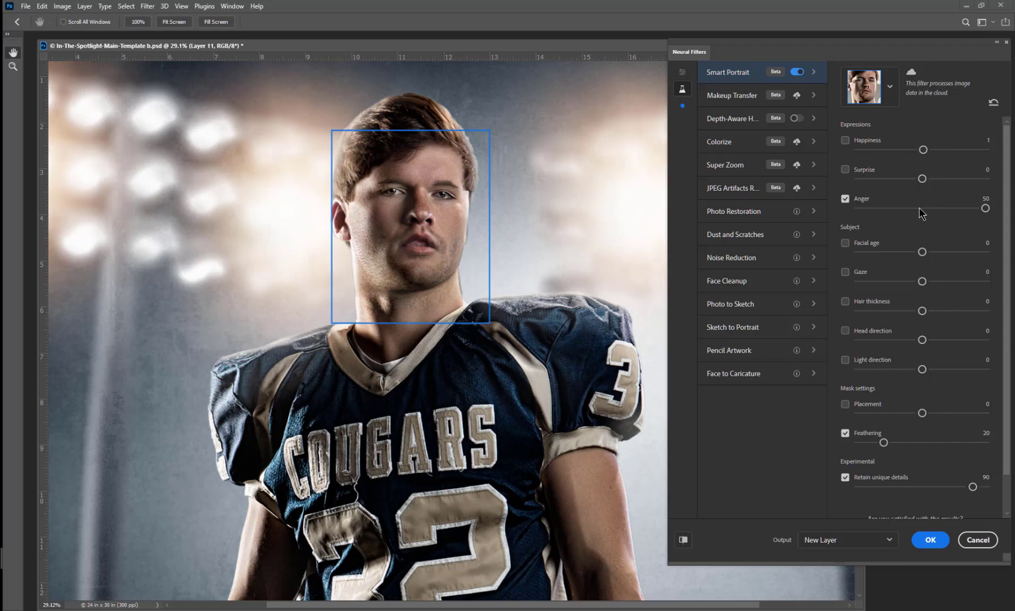
left_click(935, 209)
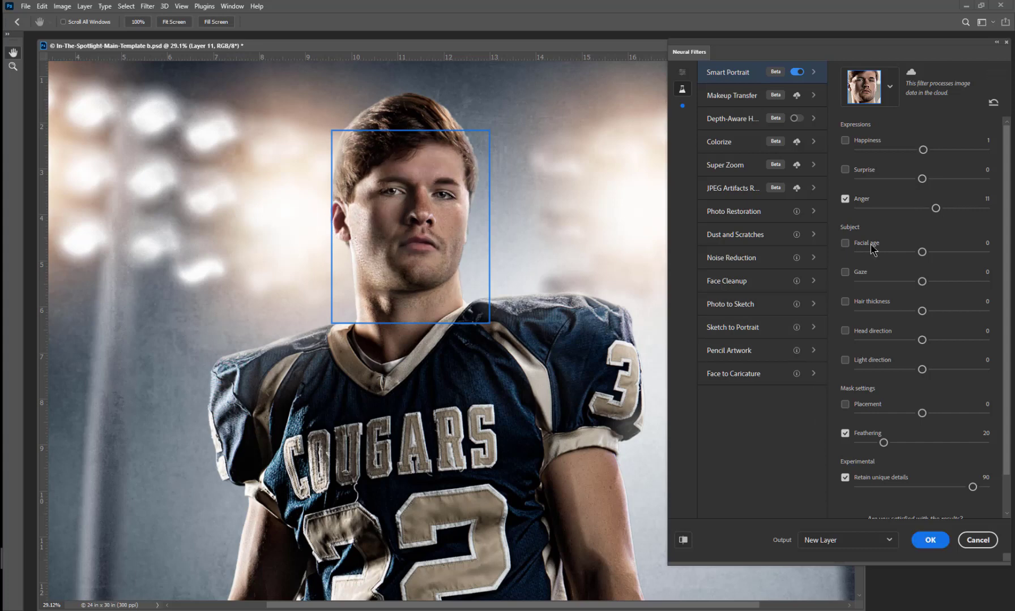
left_click(844, 199)
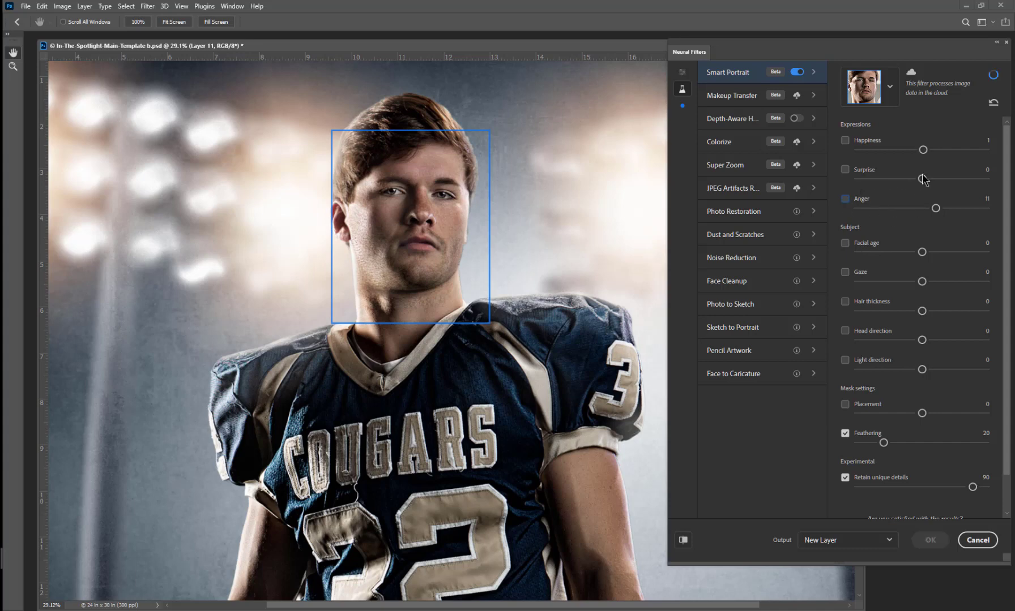
Try the Surprise expression at 50 and -50 on the player's face, and disable it.
left_click_drag(975, 179, 985, 179)
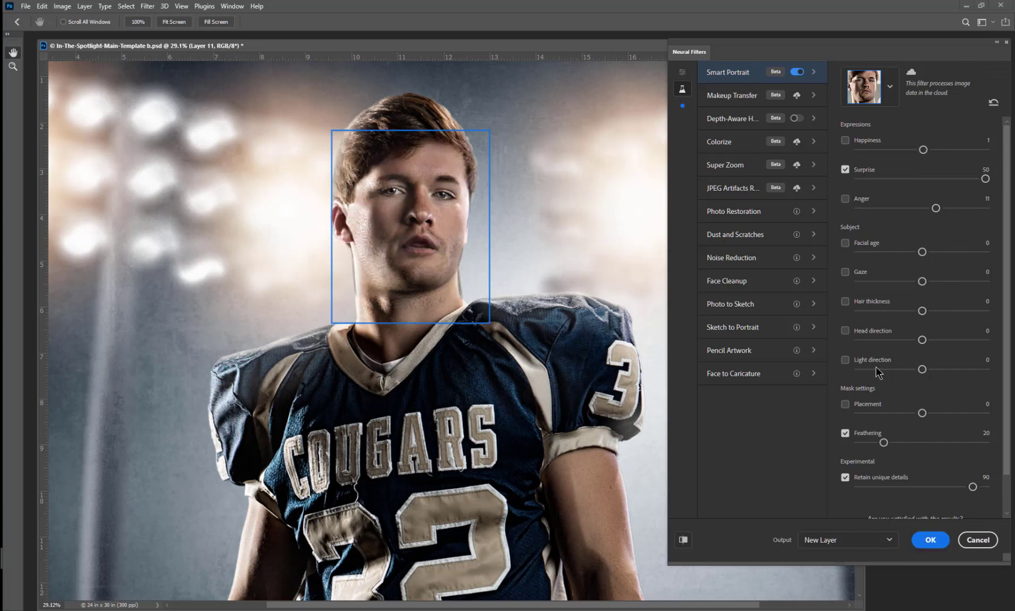
left_click(858, 178)
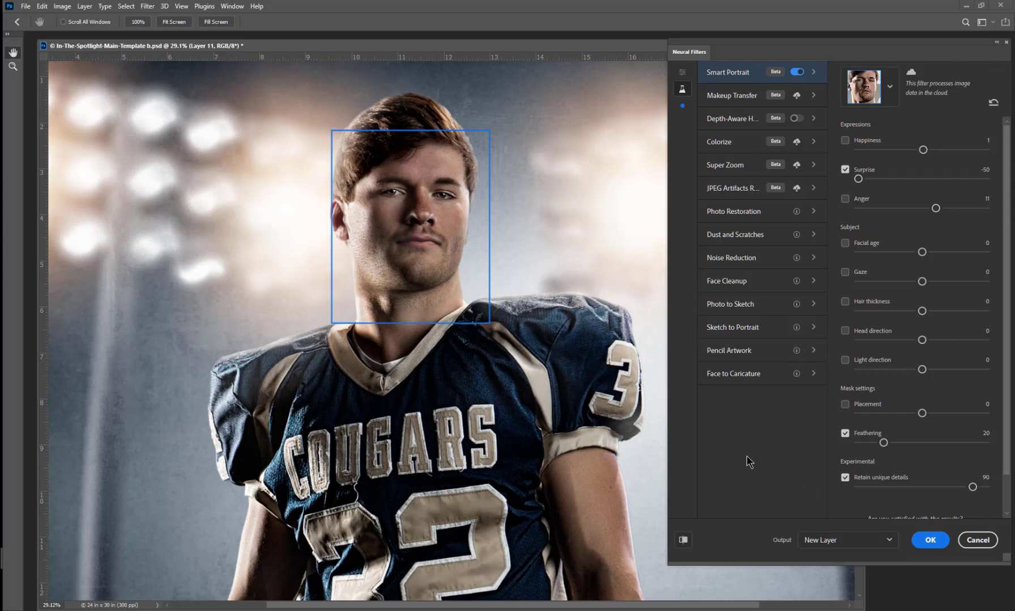
left_click(845, 170)
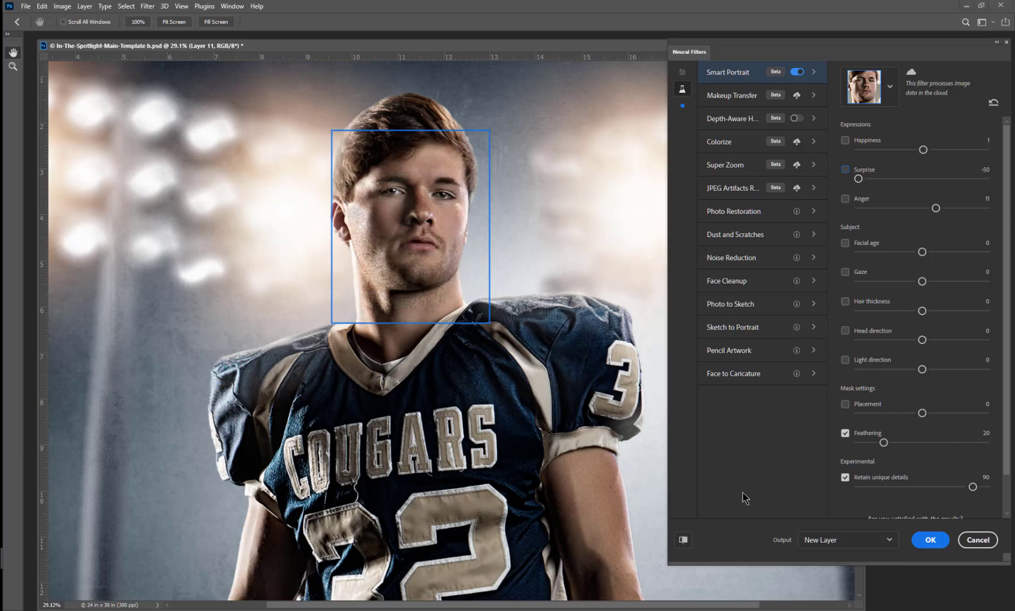
Enable Facial age for the player, compare the extremes 50 and -50, and set it to 4.
left_click(846, 243)
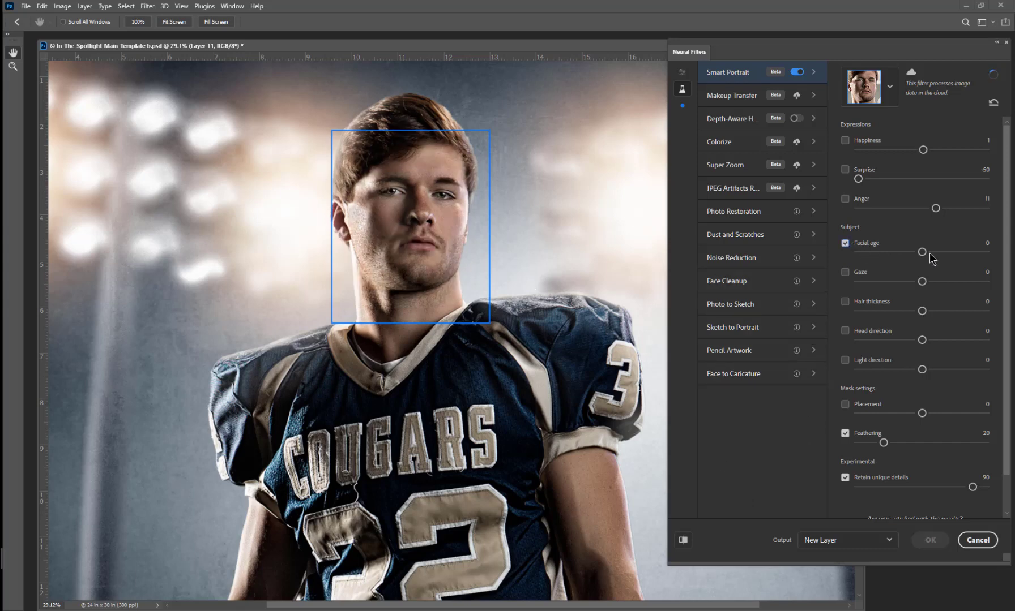
left_click_drag(921, 252, 986, 252)
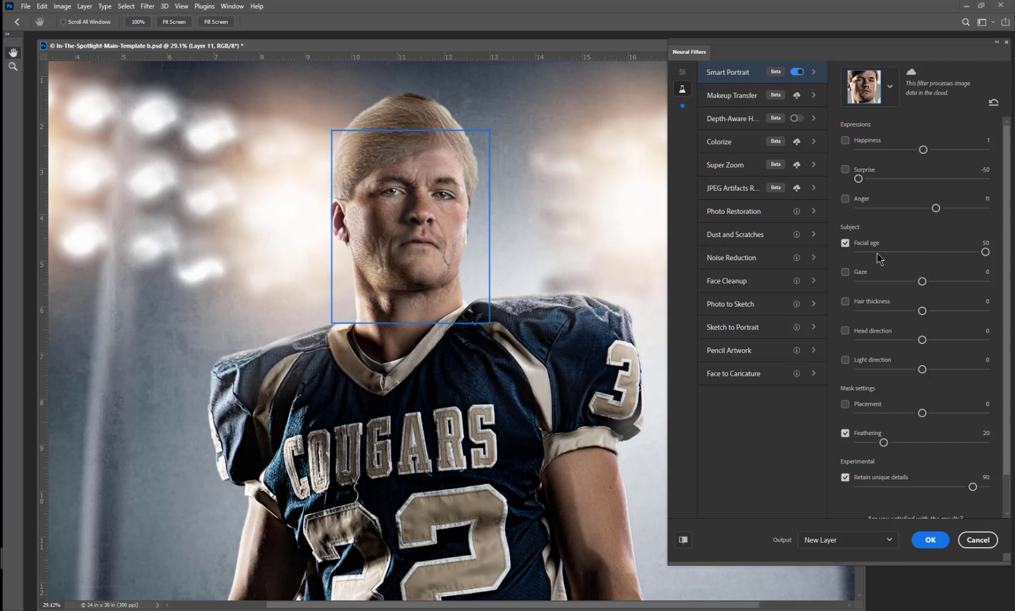
left_click(858, 253)
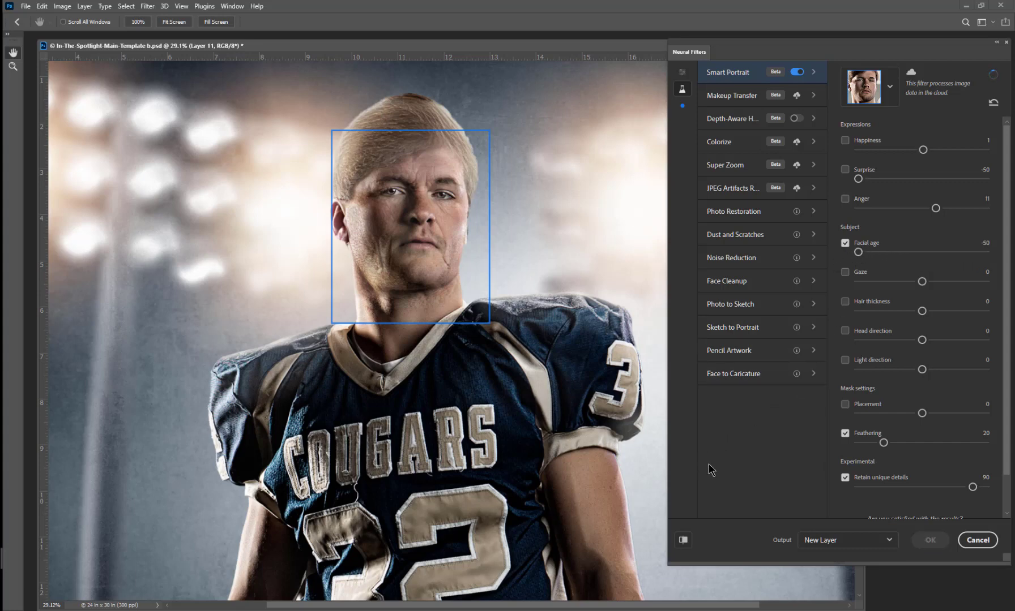
left_click(926, 252)
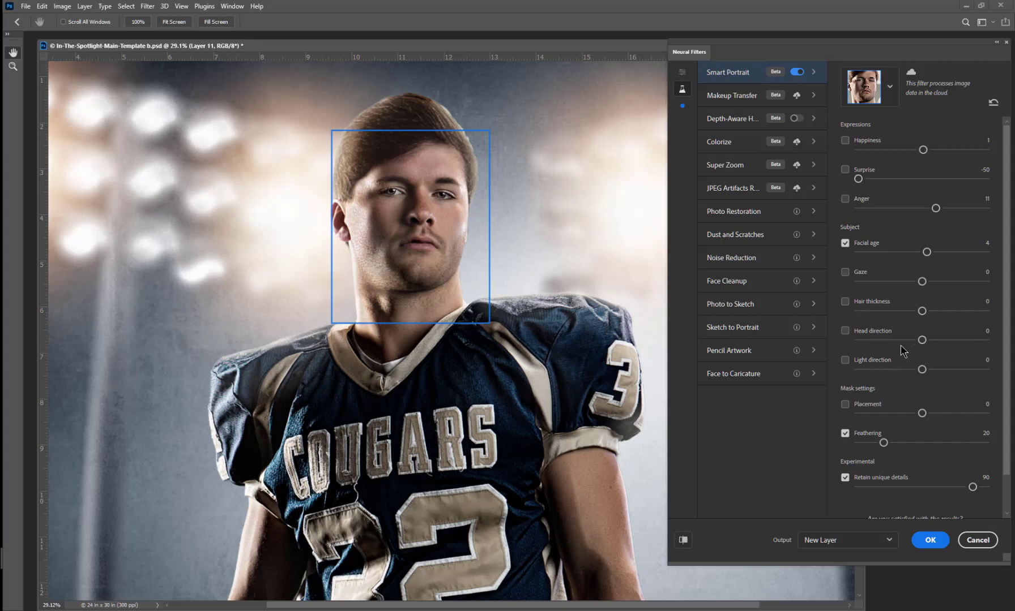
Test the player's Head direction at -50 and 30, and set it to -1.
left_click_drag(866, 340, 861, 340)
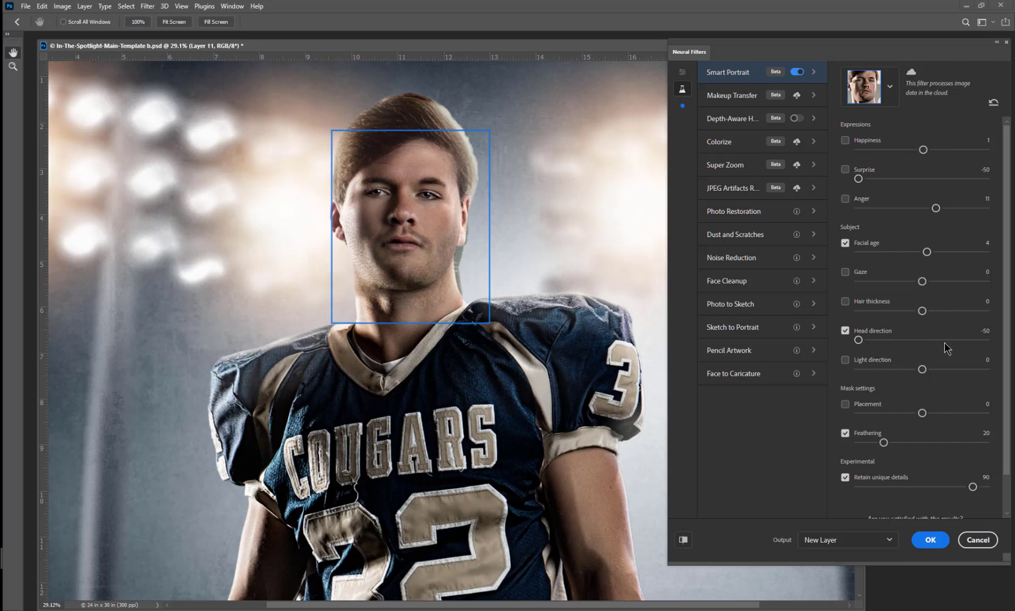
left_click_drag(941, 340, 961, 340)
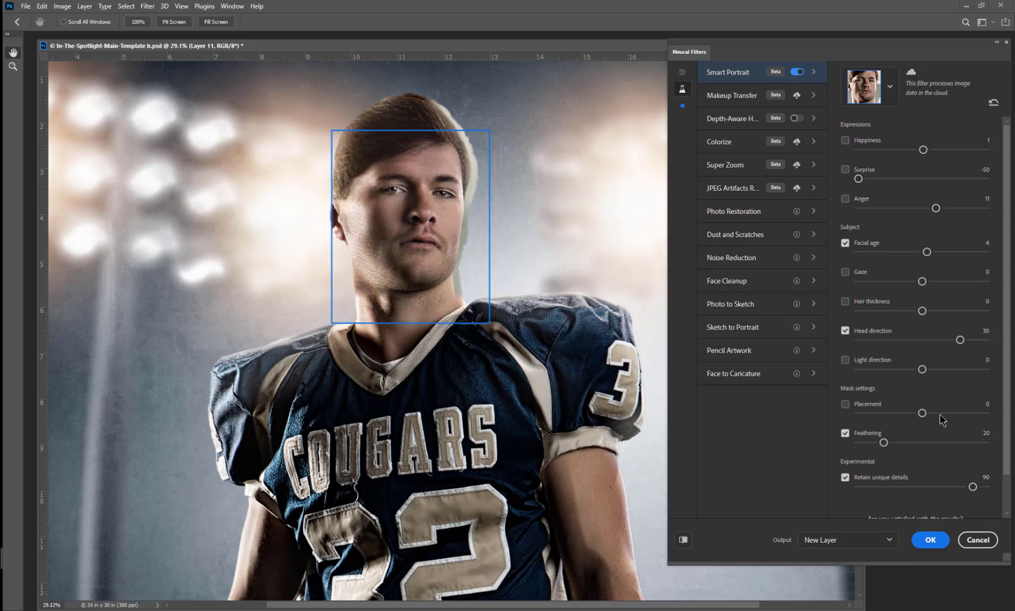
left_click_drag(960, 339, 920, 340)
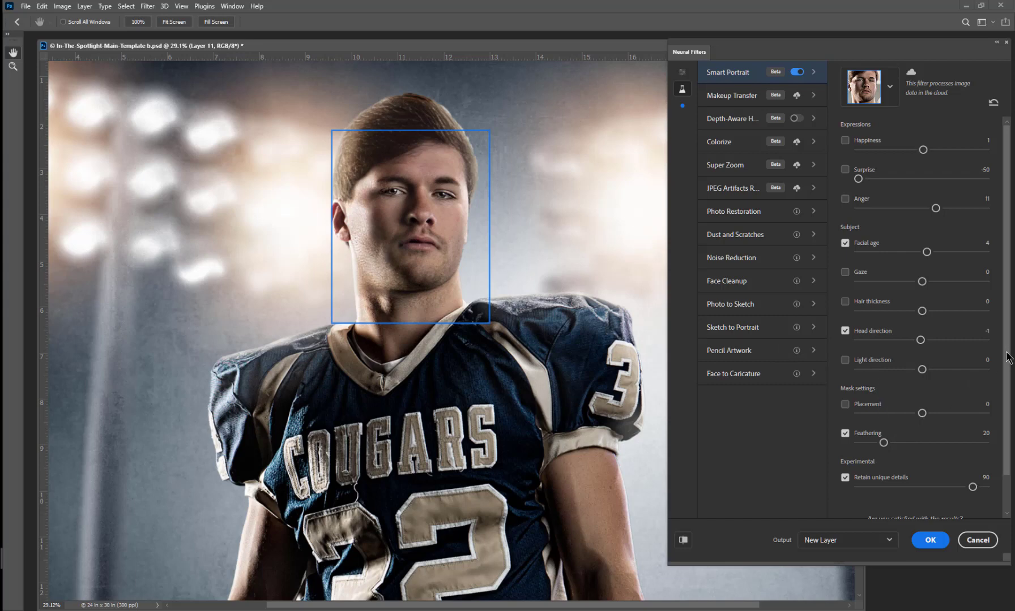
scroll(1006, 356, "down", 1)
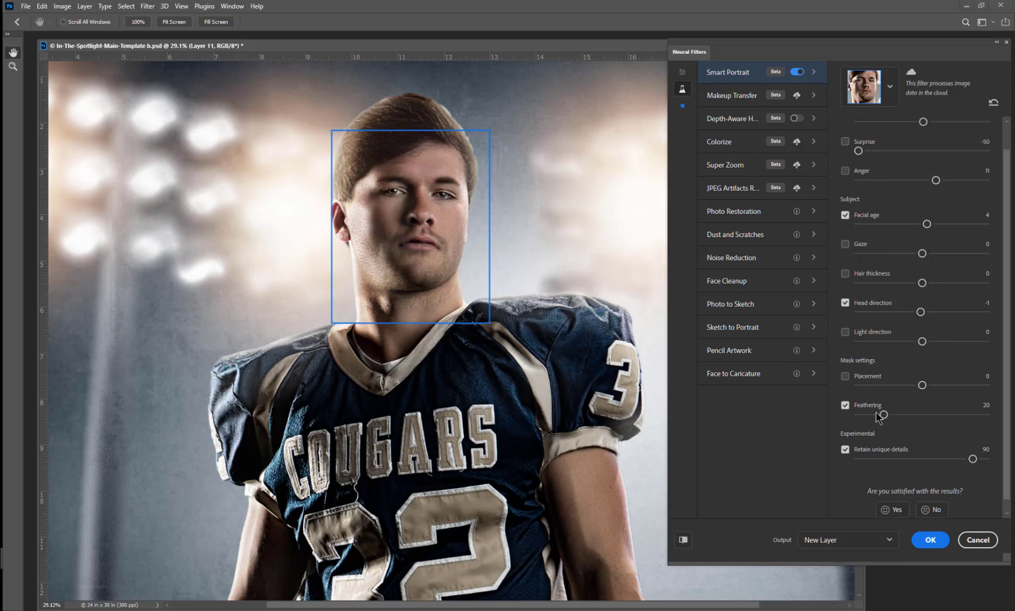
scroll(1005, 420, "down", 1)
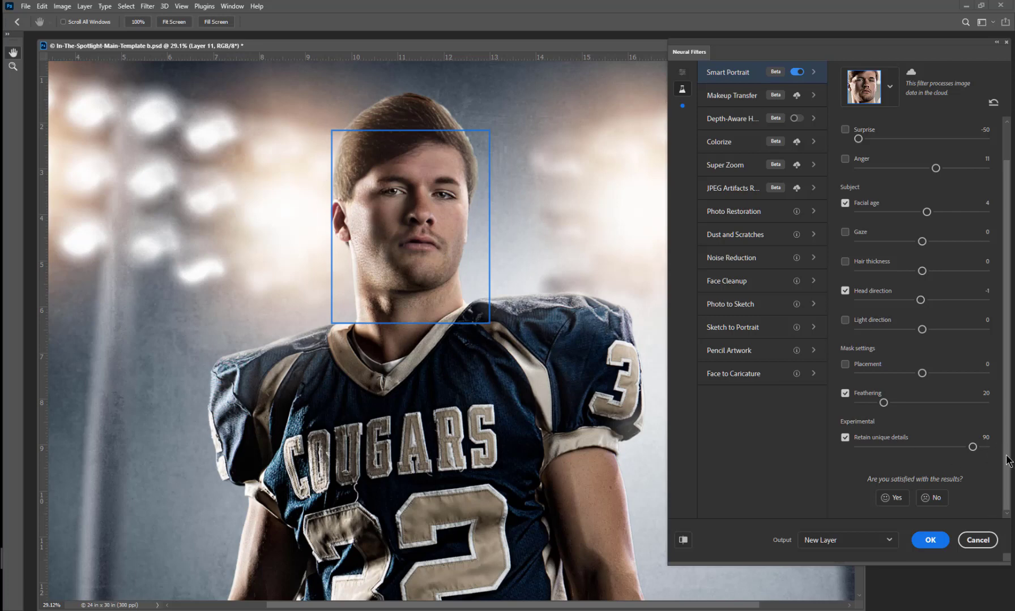
Set the Neural Filters output to Duplicate Layer Masked, and cancel the filter session on the football player portrait.
scroll(1007, 456, "down", 2)
scroll(1008, 470, "up", 2)
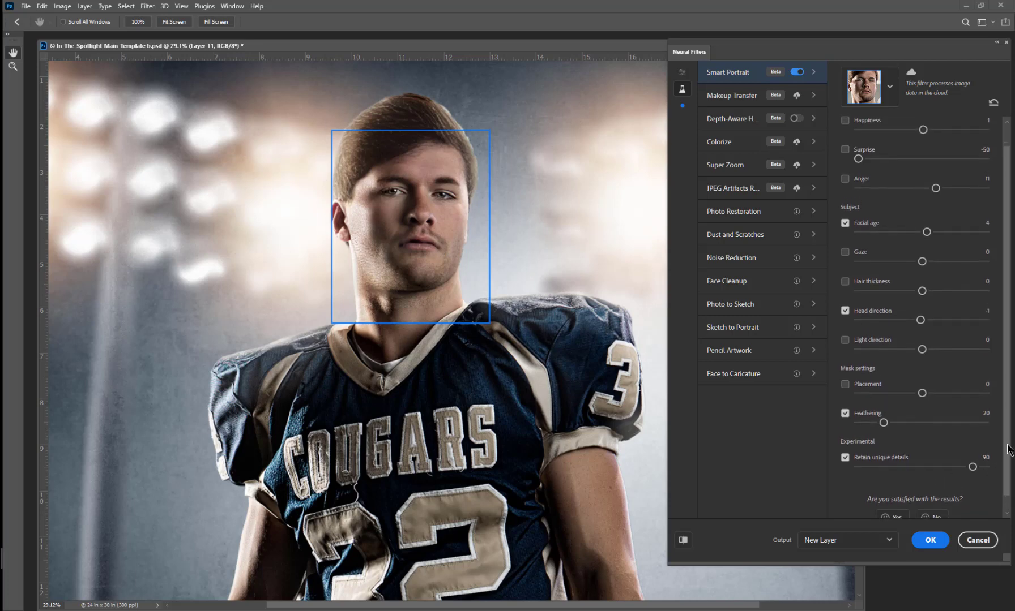
left_click(889, 539)
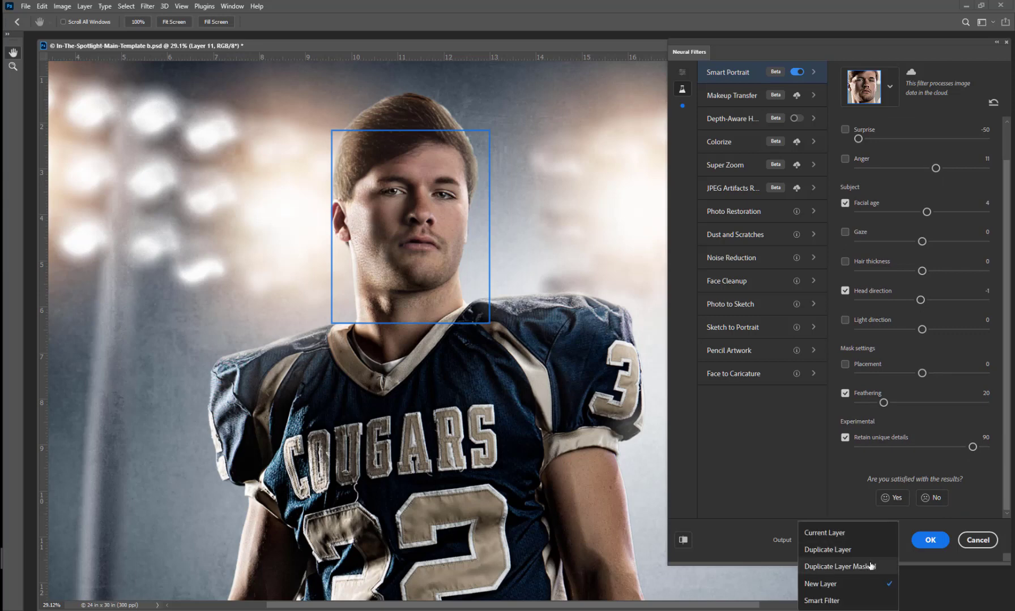
left_click(869, 569)
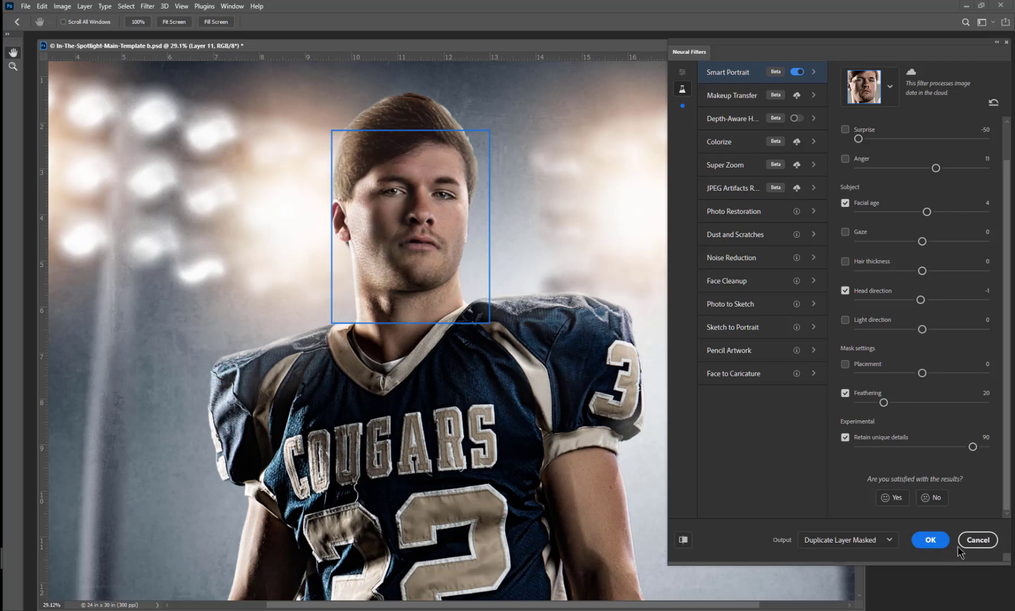
left_click(977, 541)
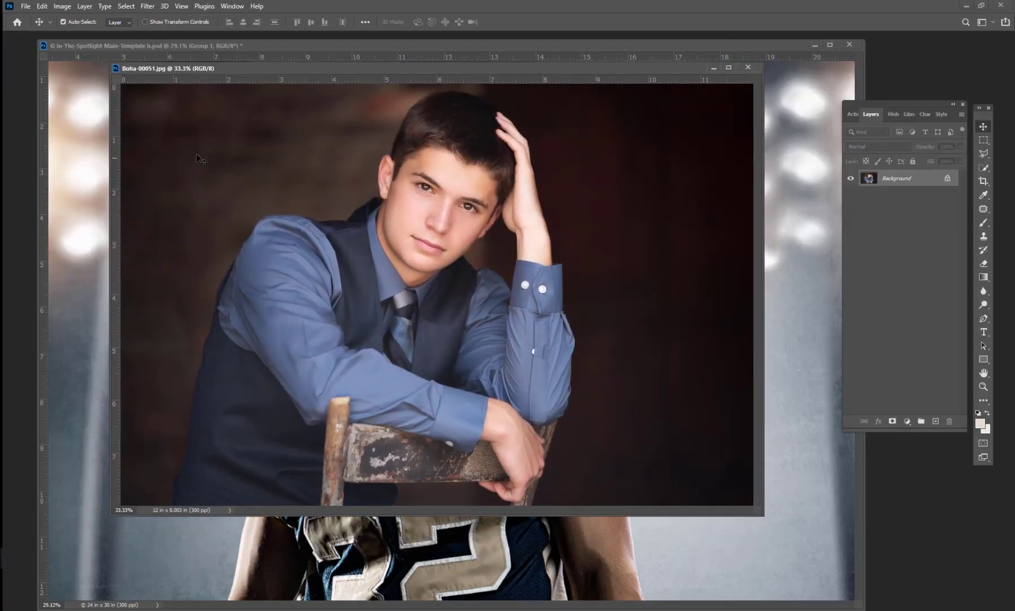
Open Neural Filters on the portrait of the young man leaning on a chair, and enable the Smart Portrait beta filter.
left_click(147, 6)
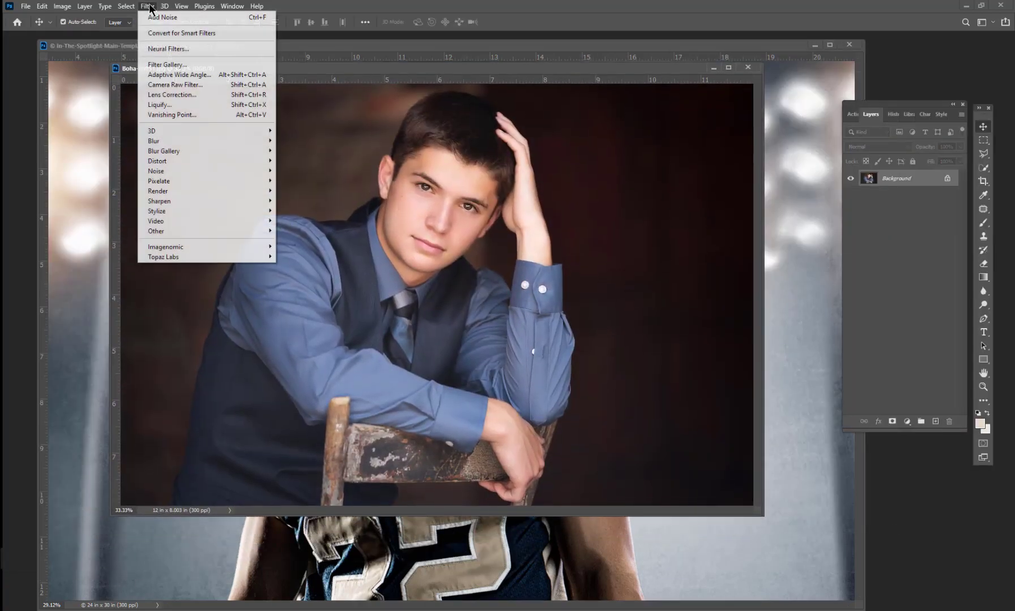
left_click(169, 49)
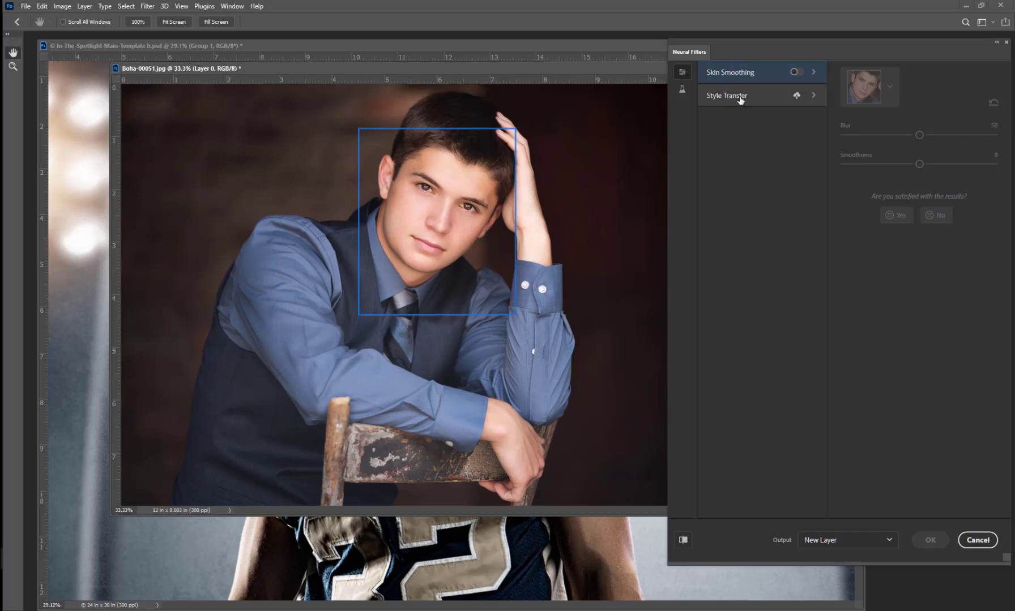
left_click(681, 89)
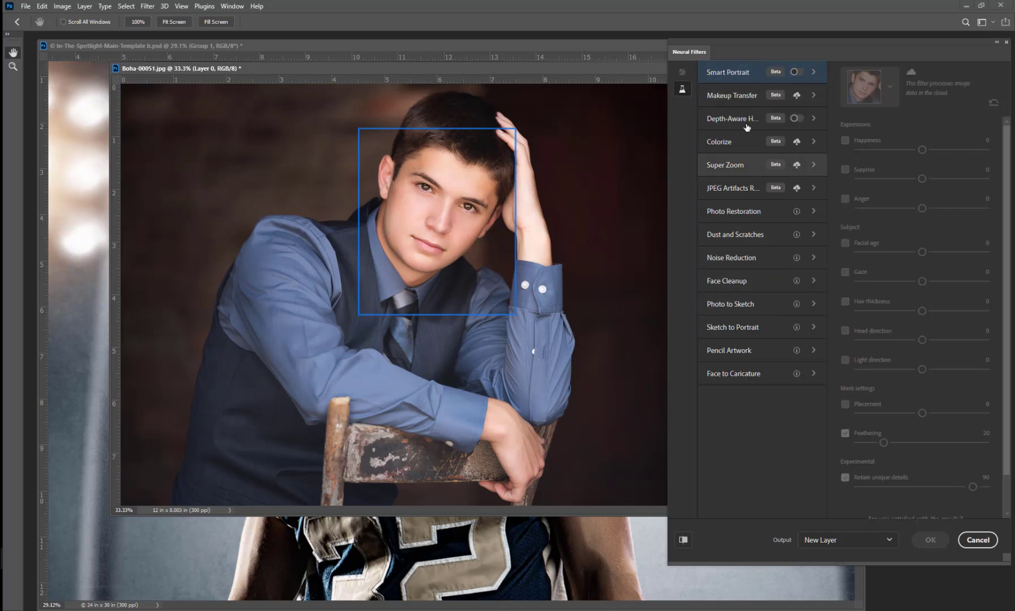
left_click(796, 72)
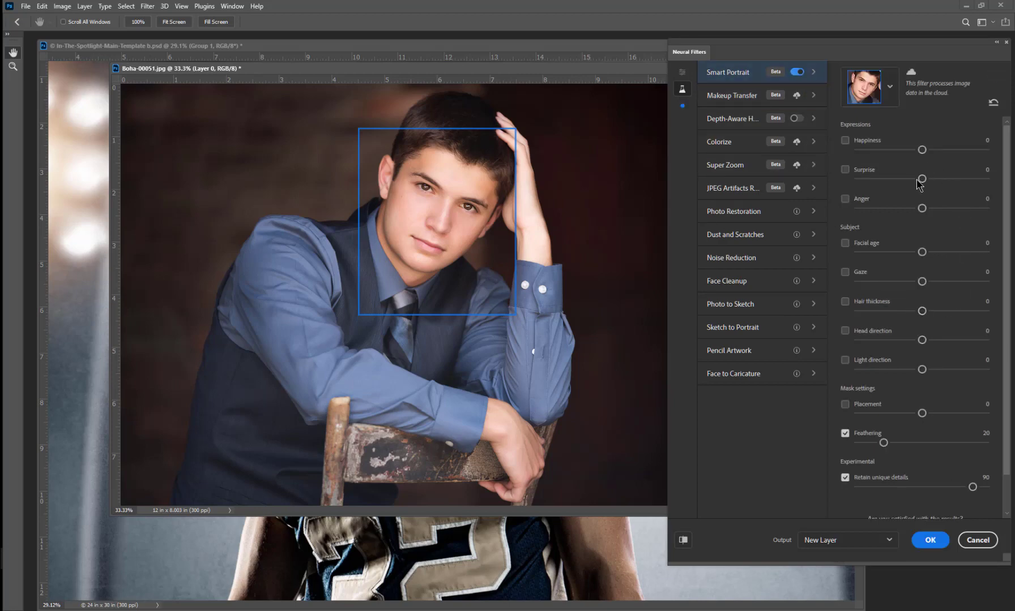
Try Happiness at 26 and Anger at 43 on the young man's face, and bring each back to -1.
left_click(954, 149)
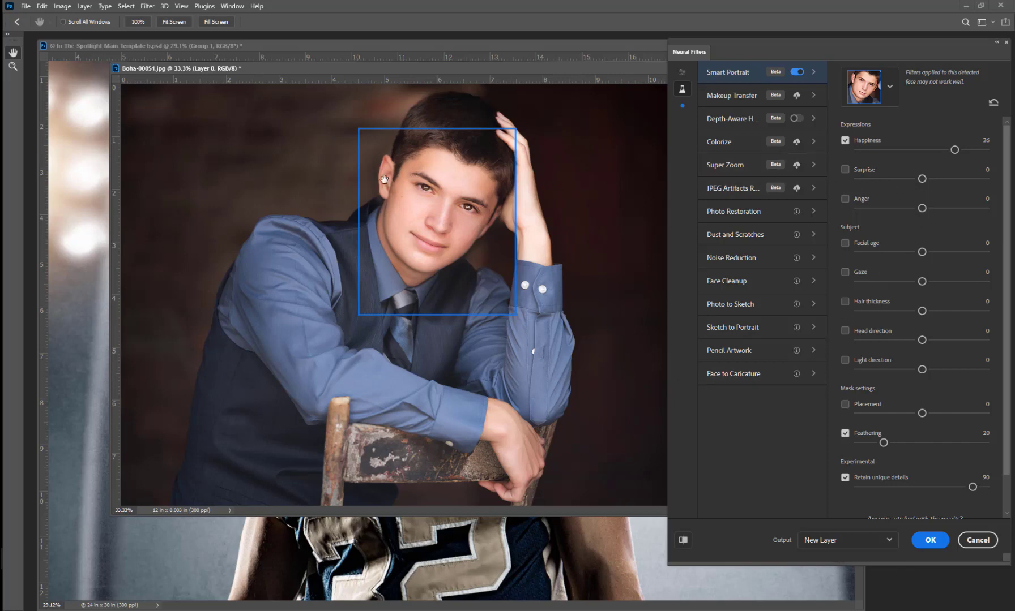
left_click(920, 150)
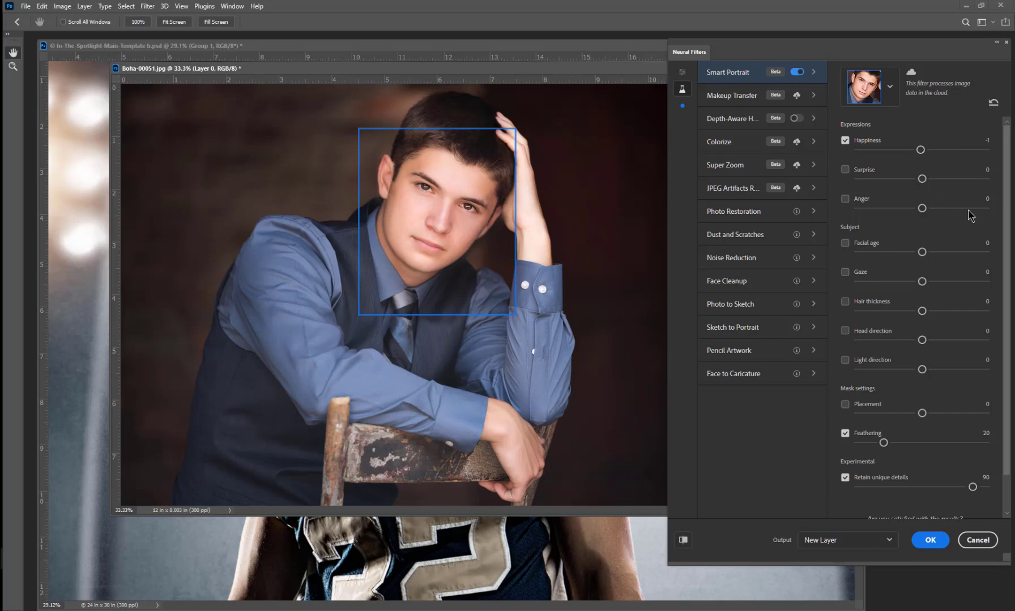
left_click_drag(974, 209, 976, 209)
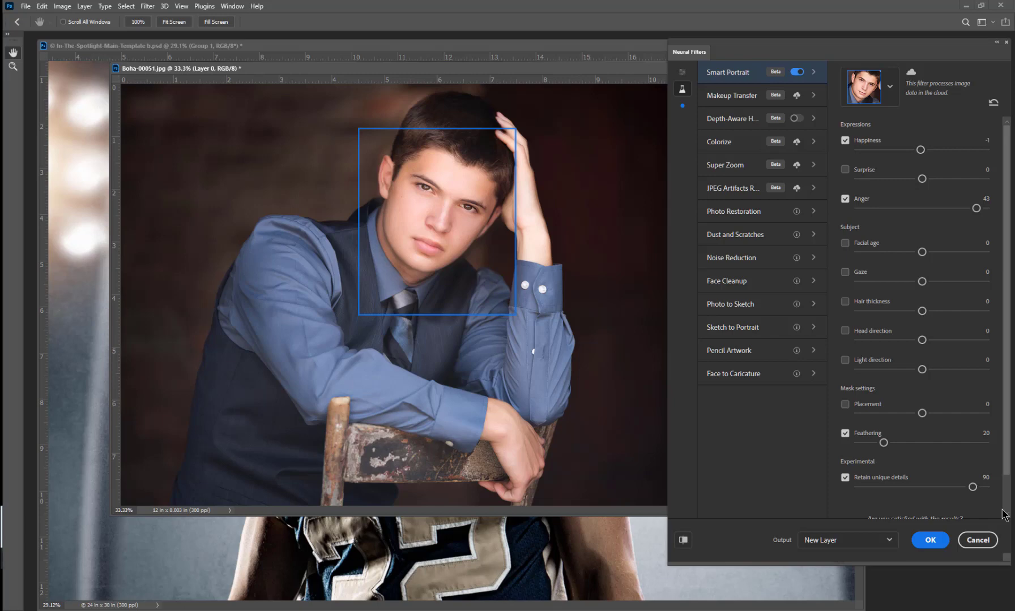
left_click(920, 209)
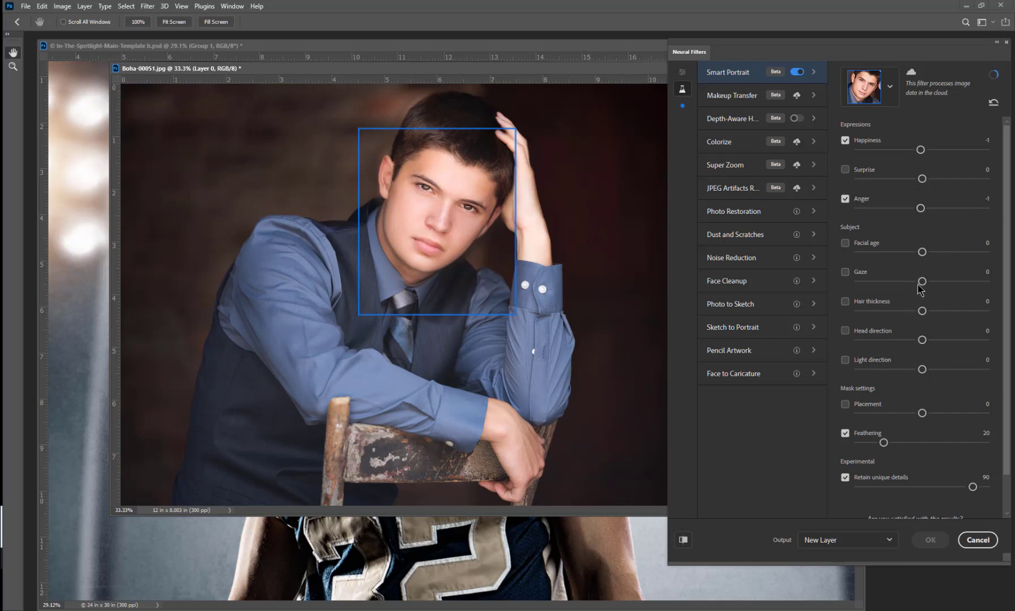
Test the young man's Gaze at 50 and -41, and set it to -2.
left_click_drag(926, 282, 1001, 293)
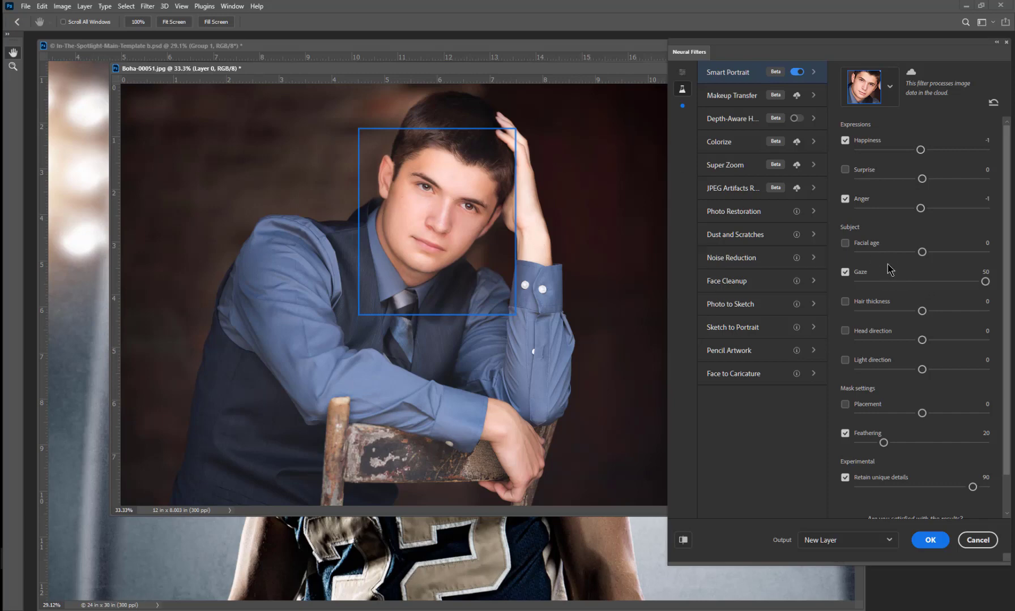
left_click_drag(885, 283, 869, 281)
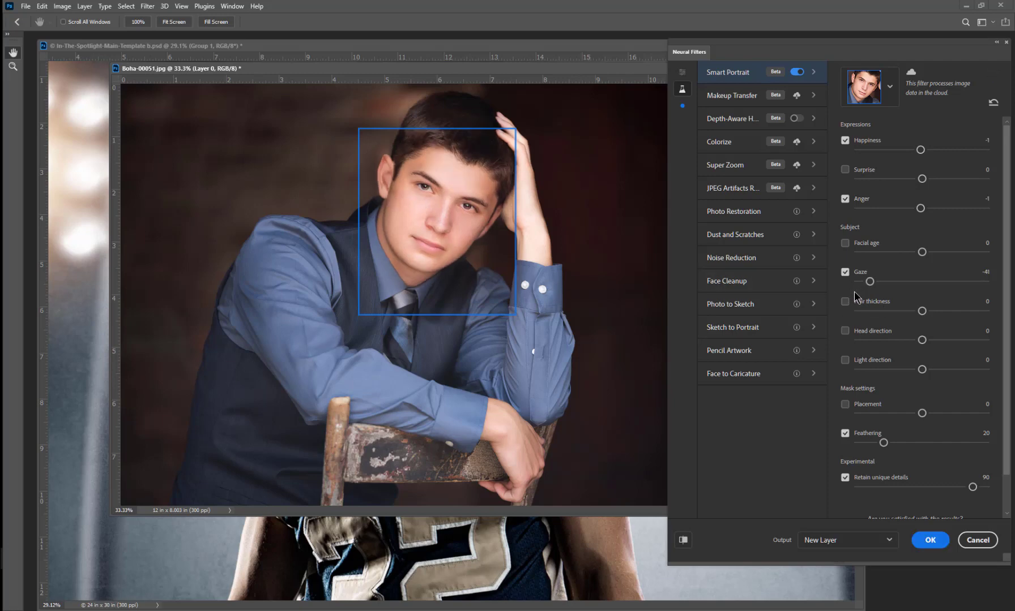
left_click_drag(869, 281, 919, 288)
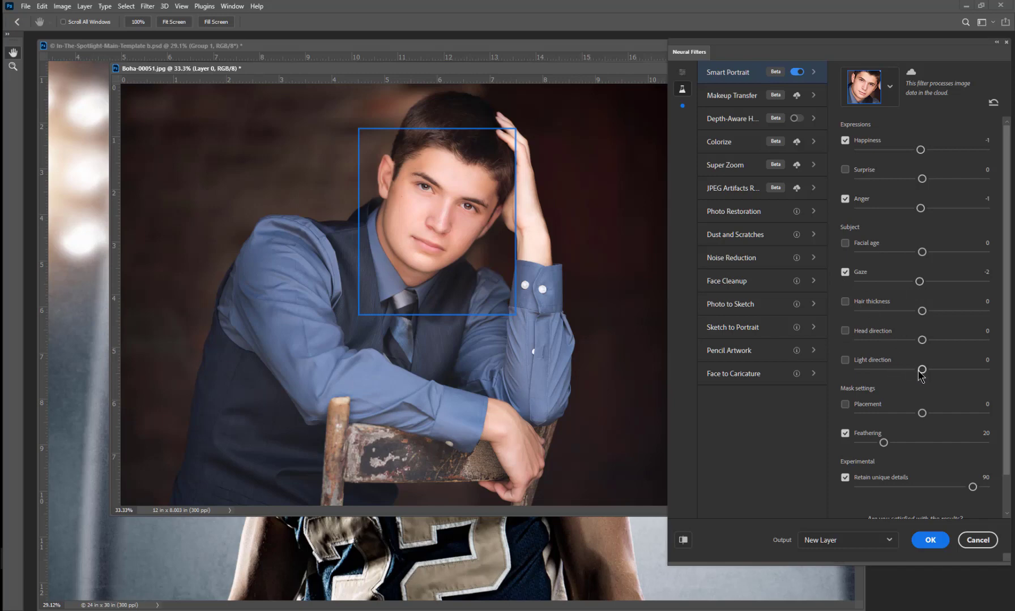
Test the Light direction on the young man's face at -48, 50 and 20, and set it to 0.
left_click_drag(921, 369, 861, 369)
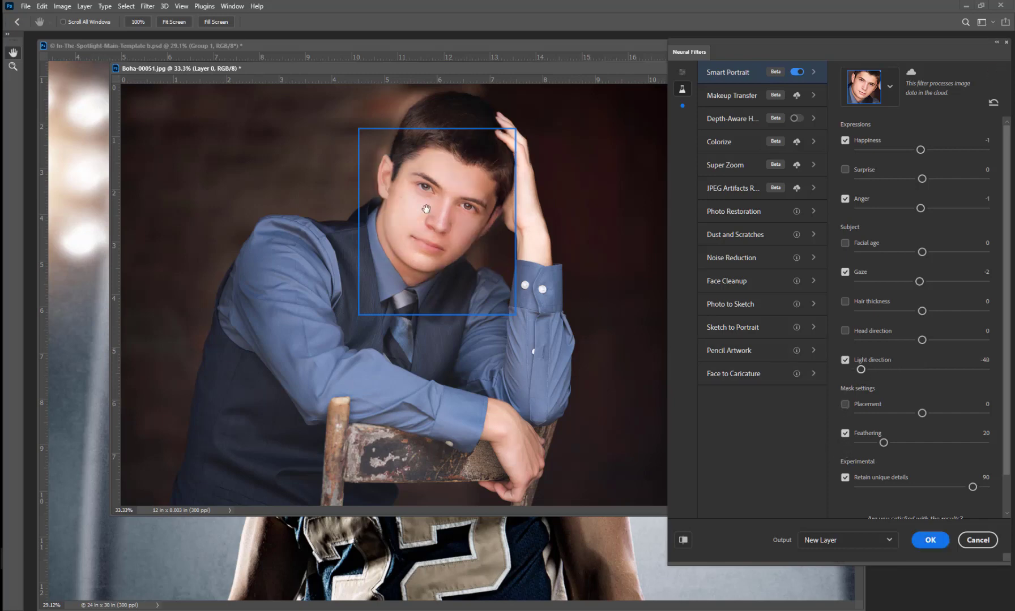
left_click_drag(860, 369, 995, 375)
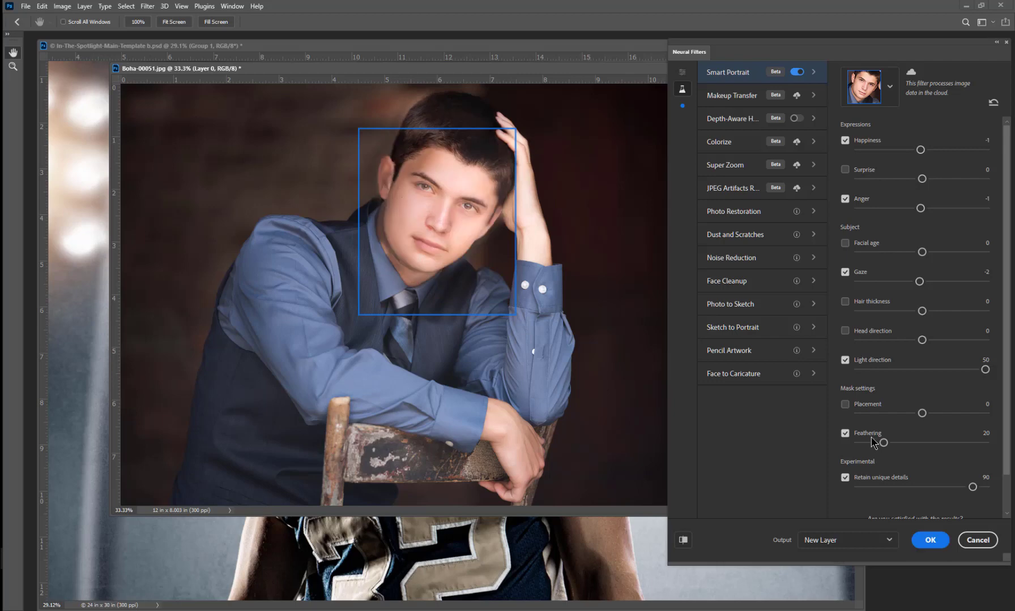
left_click(951, 373)
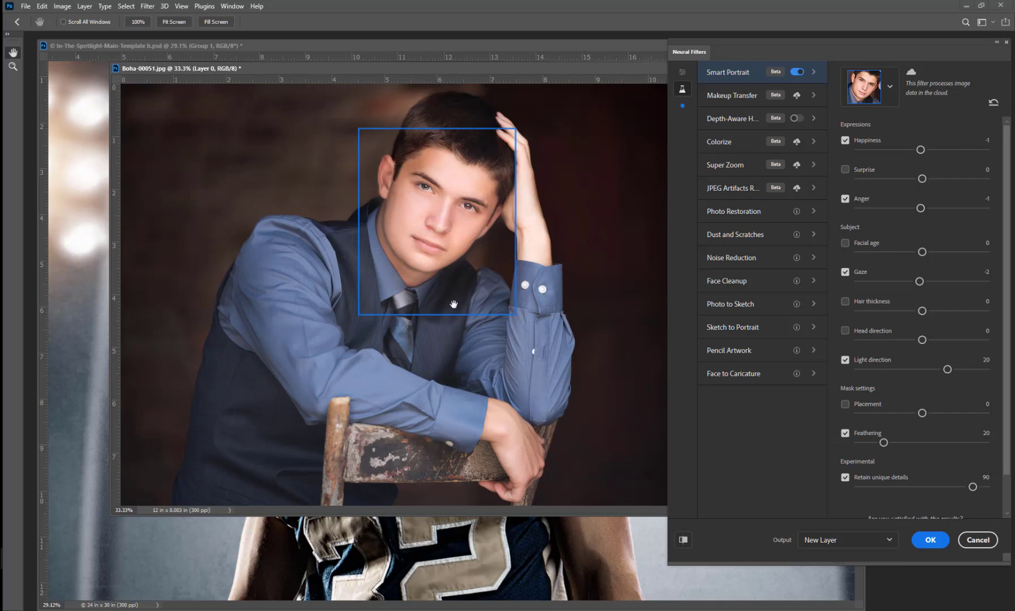
left_click(922, 370)
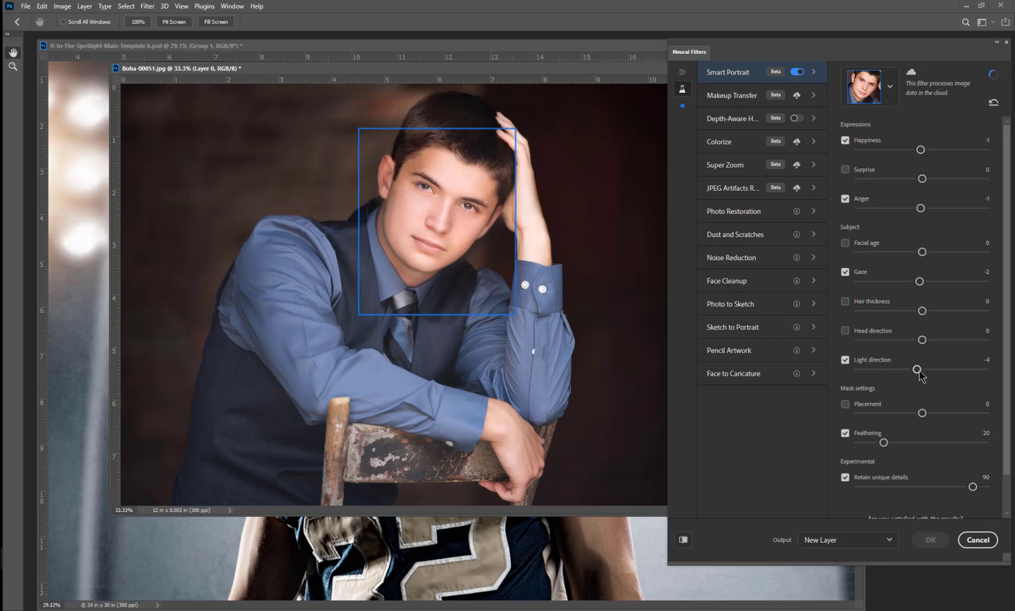
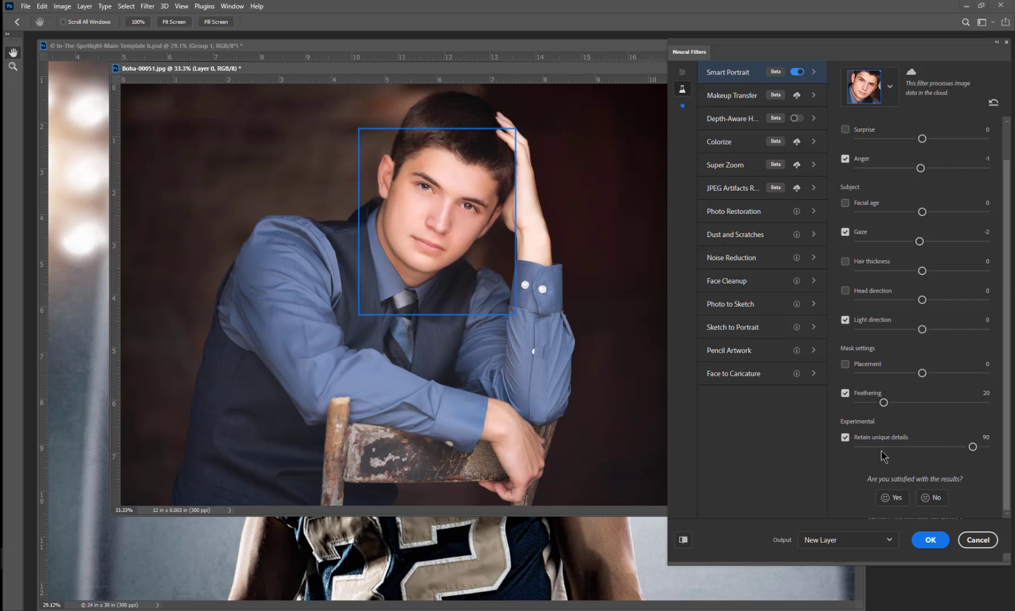
Set Retain unique details to 32 and choose Duplicate Layer Masked as the filter output.
left_click_drag(972, 451, 899, 450)
left_click(858, 543)
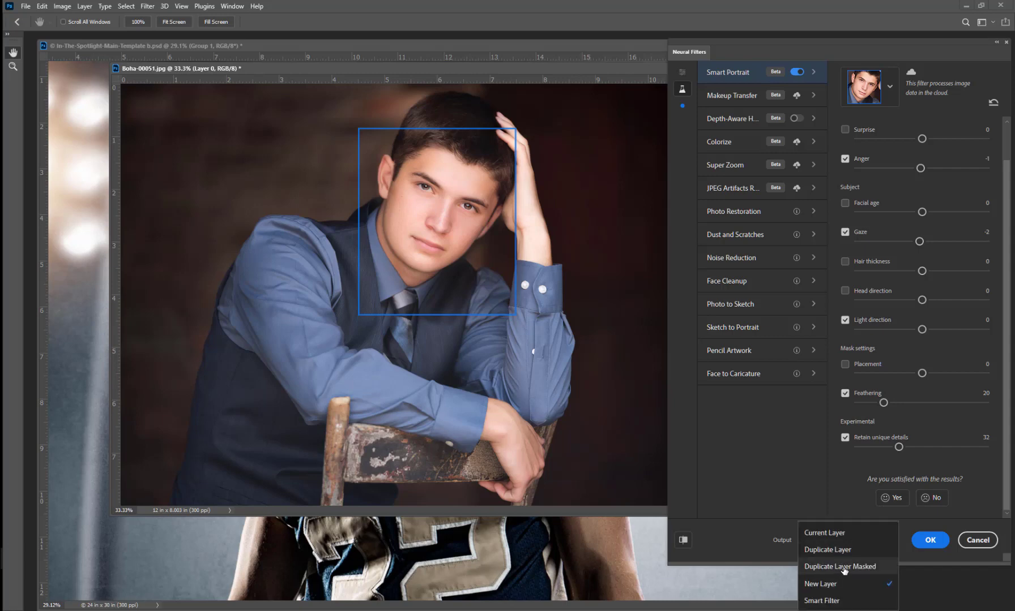
left_click(844, 568)
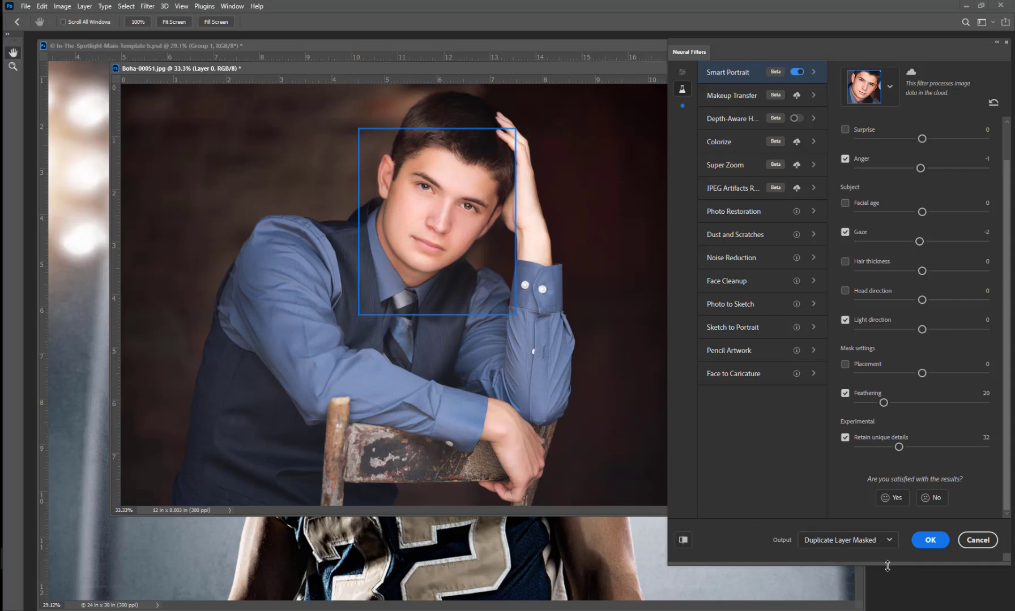
Review the Makeup Transfer, Depth-Aware Haze, Colorize, Super Zoom and Photo Restoration filters, and cancel Neural Filters.
left_click(748, 96)
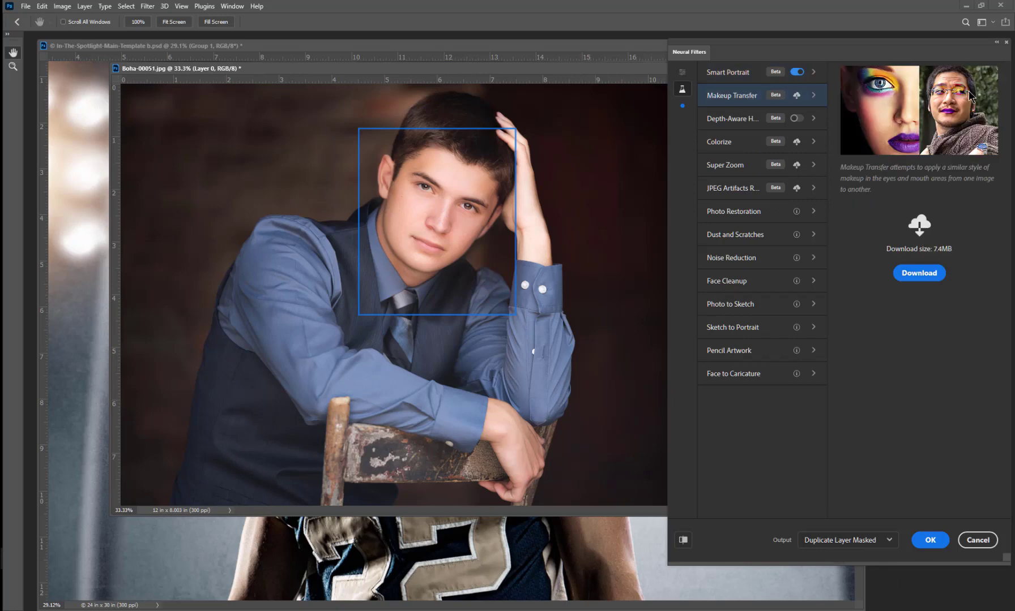
left_click(735, 119)
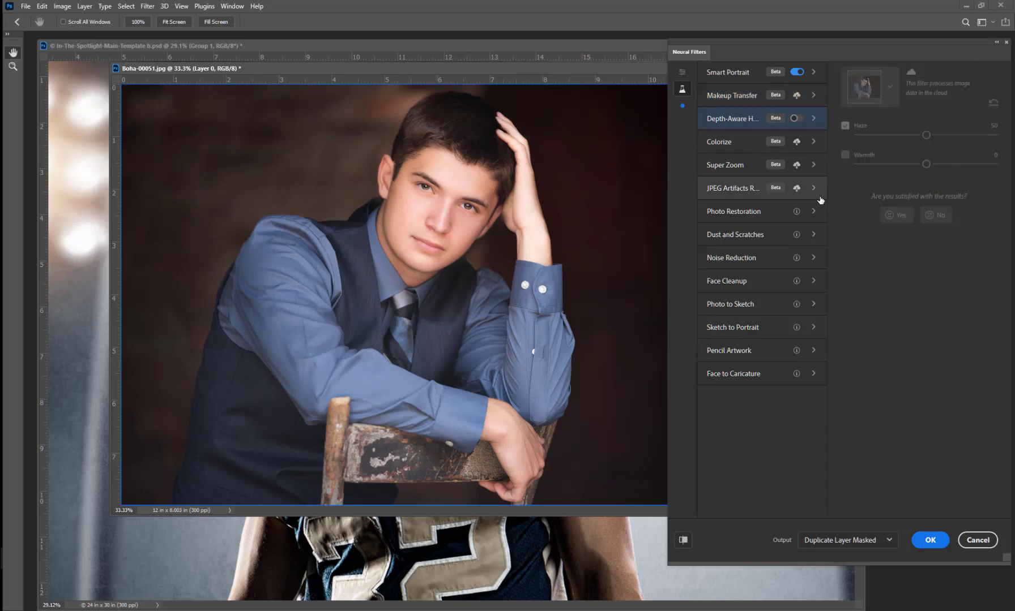
mouse_move(735, 121)
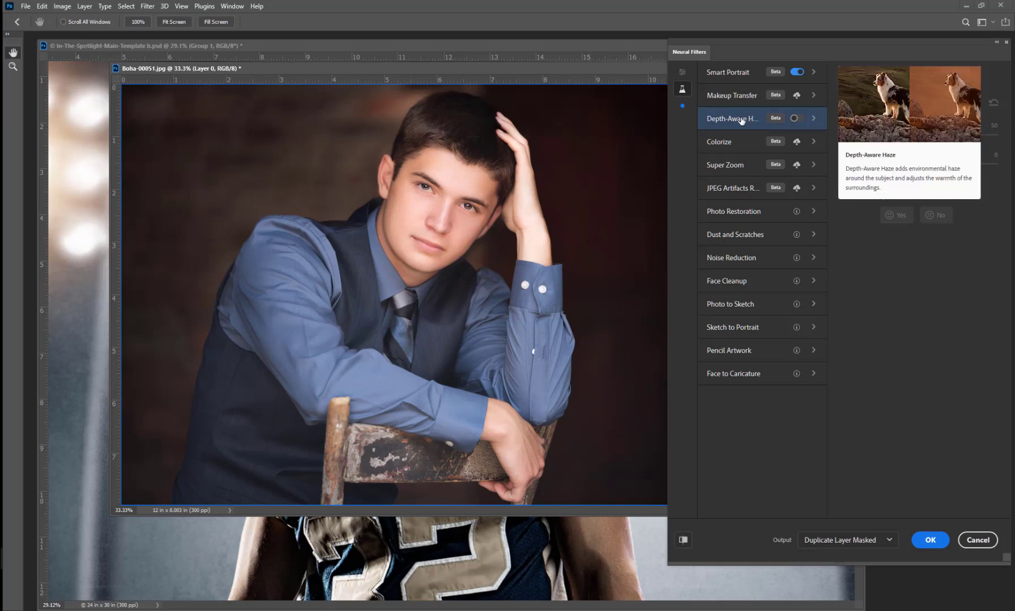
mouse_move(737, 145)
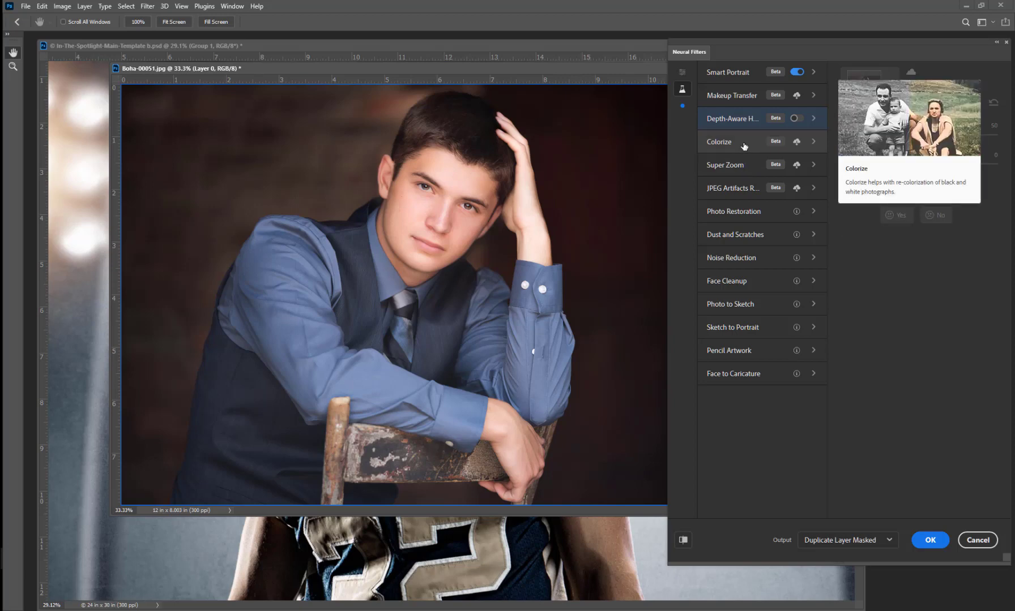
mouse_move(741, 174)
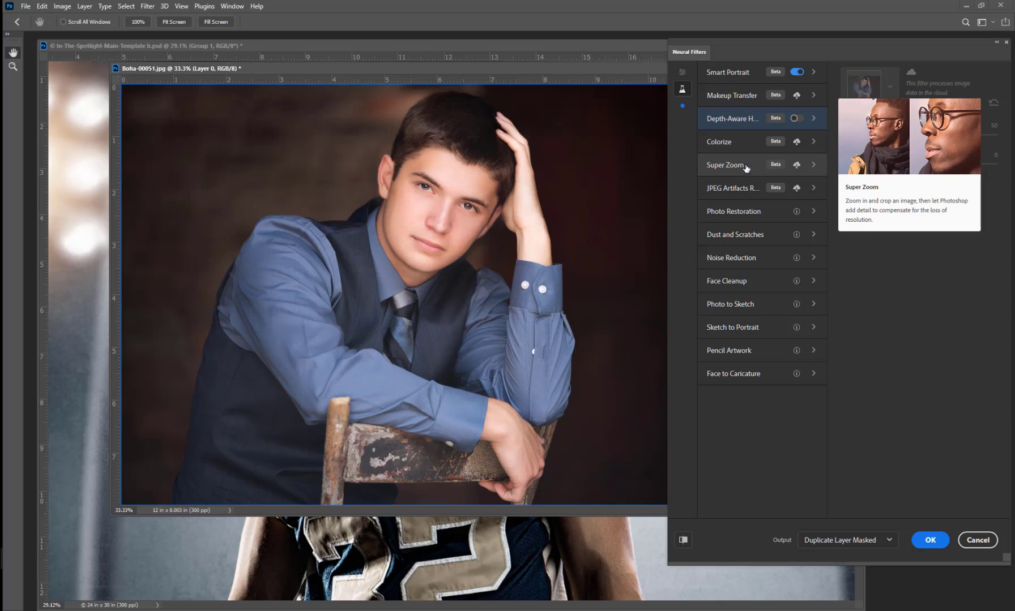
mouse_move(739, 192)
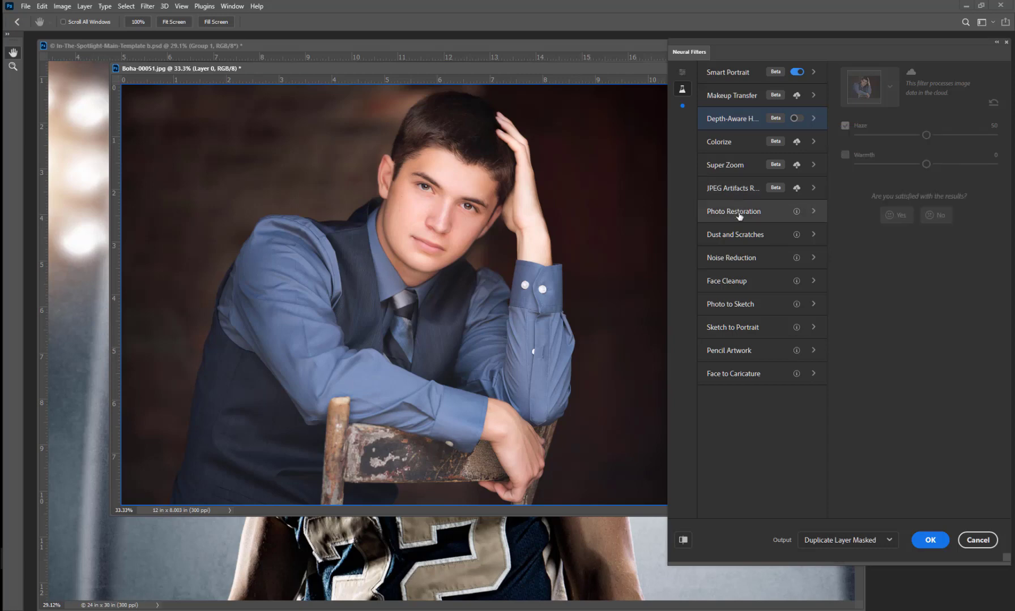
left_click(780, 215)
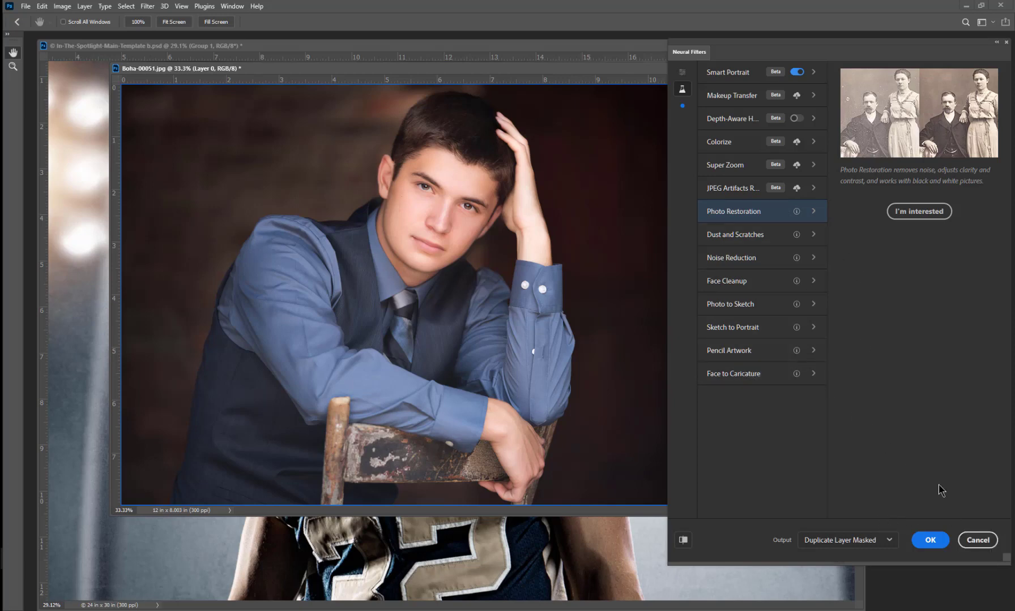
left_click(979, 542)
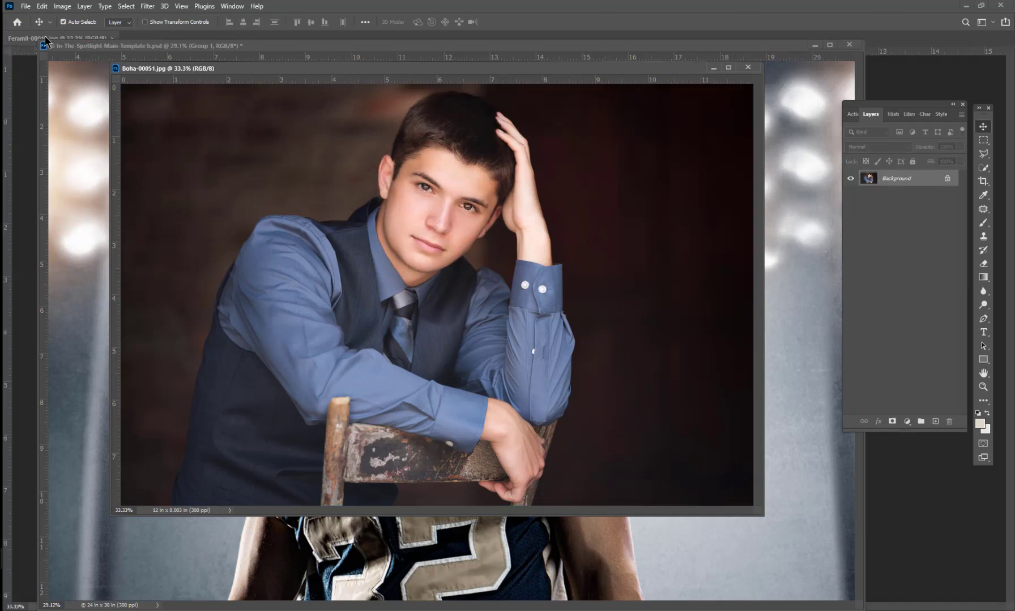
Float the motorcycle photo in its own window and open Sky Replacement for it.
left_click_drag(45, 40, 210, 63)
left_click_drag(328, 60, 466, 84)
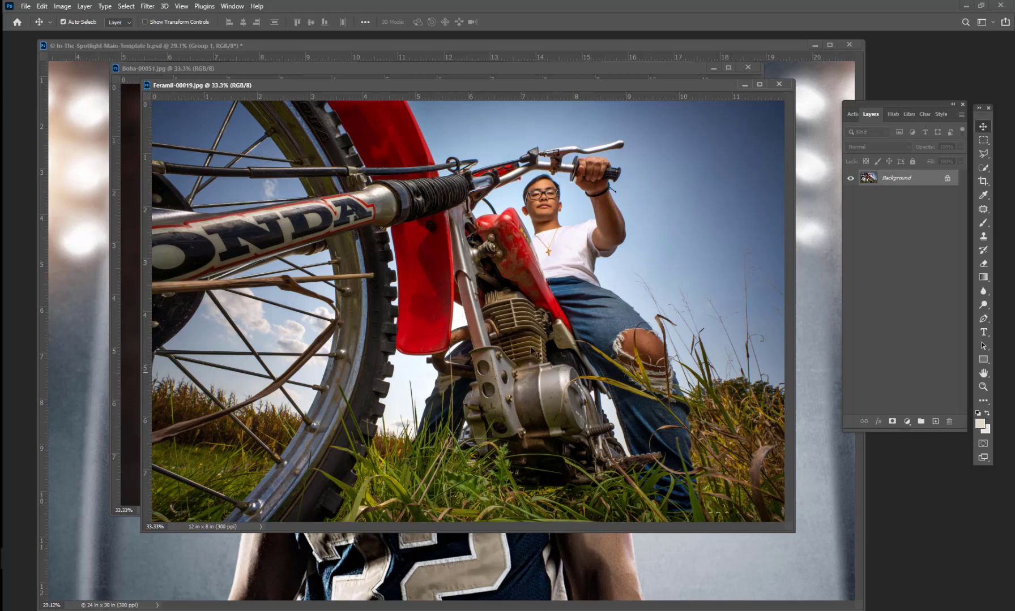
left_click(42, 6)
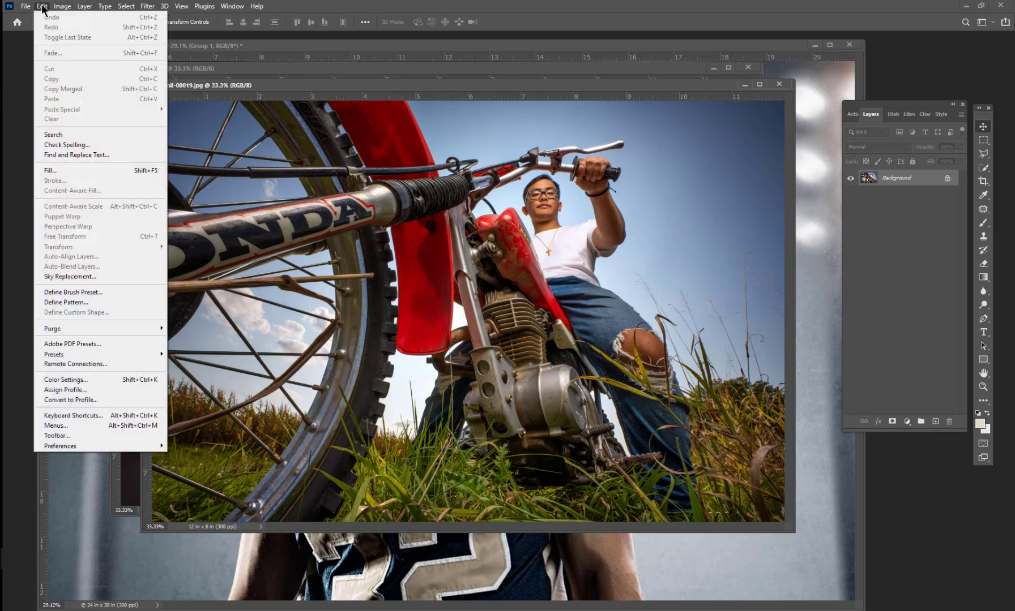
left_click(89, 276)
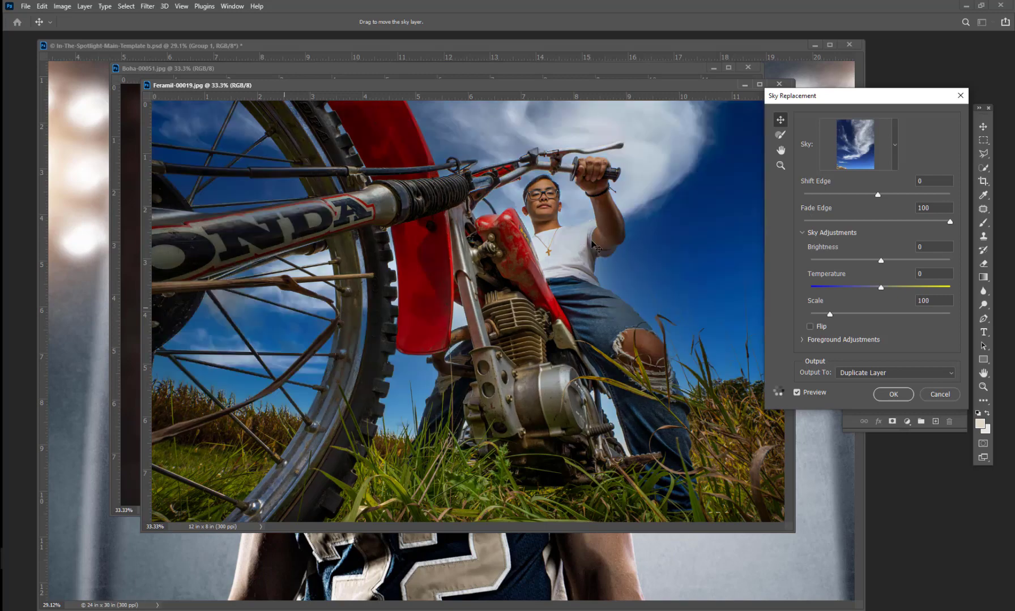
Try the rainbow sky from the Spectacular presets, with Brightness at -38 and Temperature at 83.
left_click(894, 146)
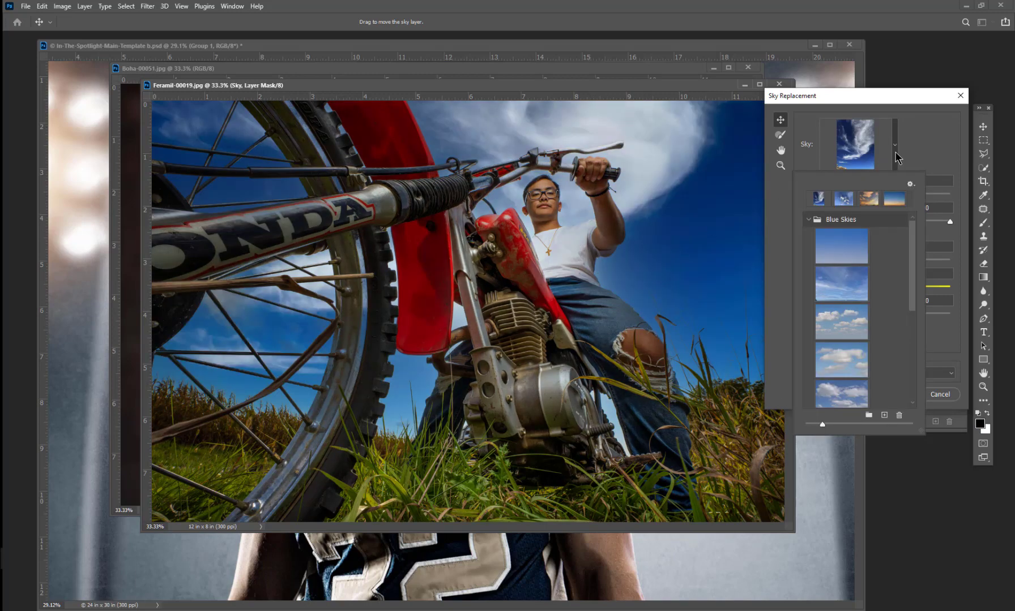
left_click(809, 219)
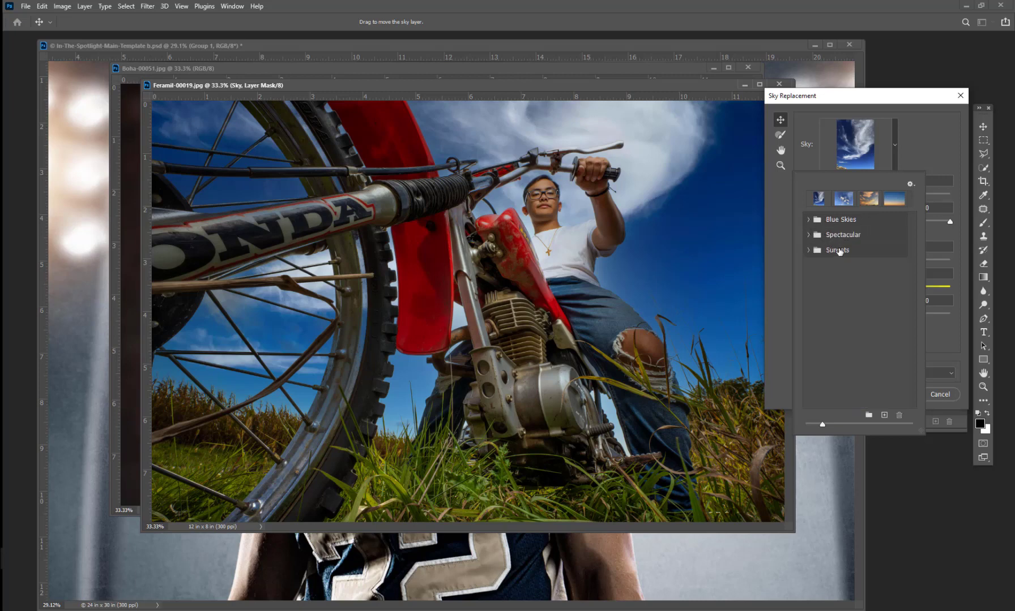
left_click(809, 235)
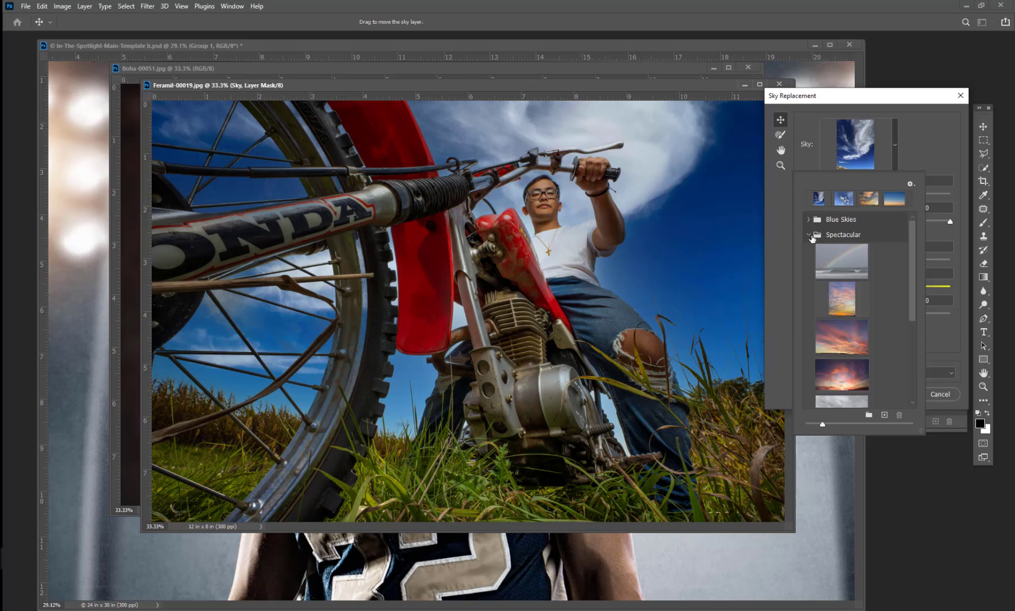
left_click(855, 264)
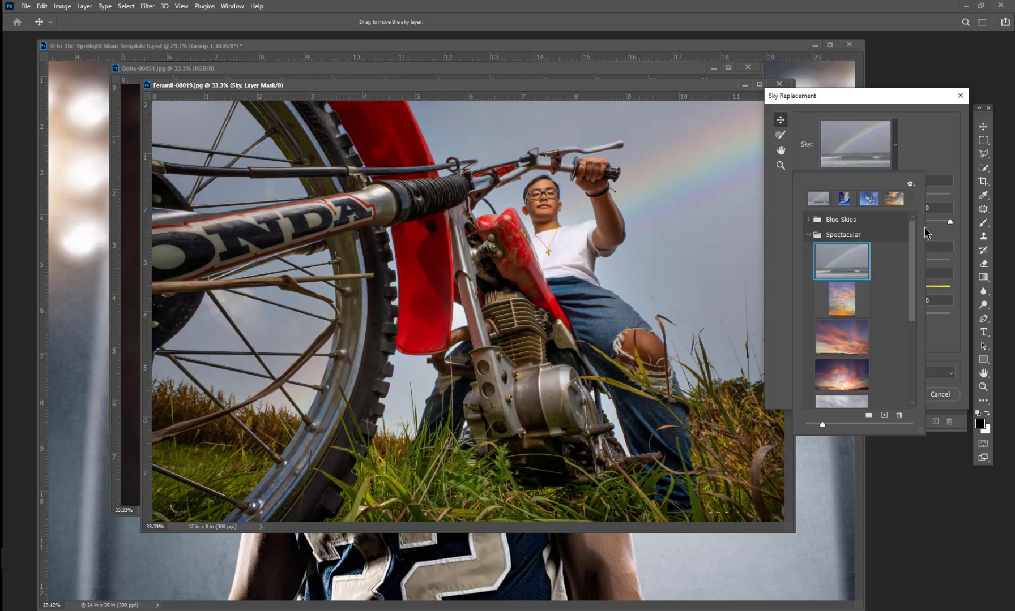
left_click(940, 146)
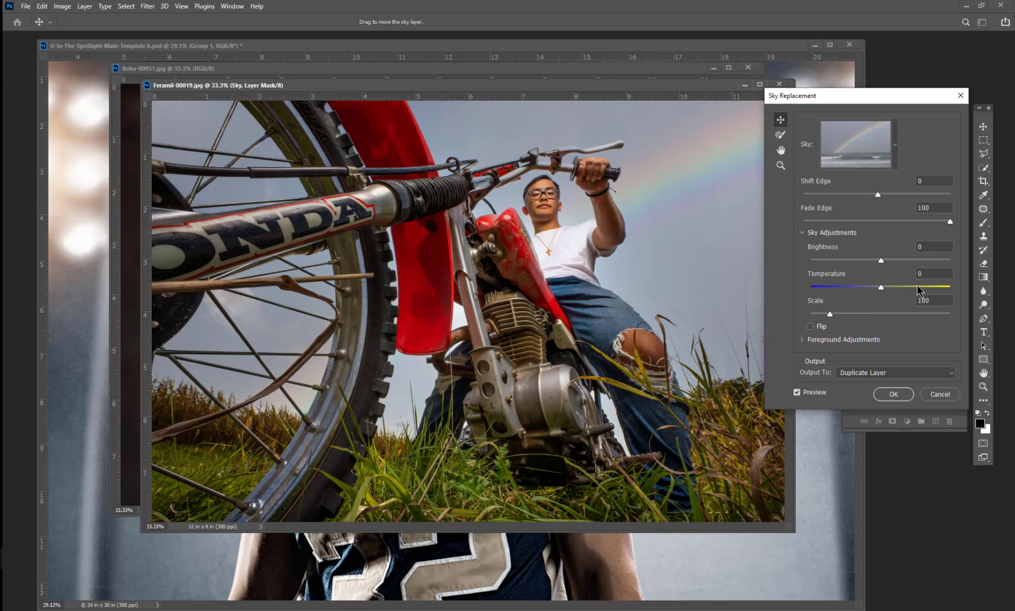
left_click_drag(918, 288, 938, 287)
left_click_drag(859, 260, 849, 261)
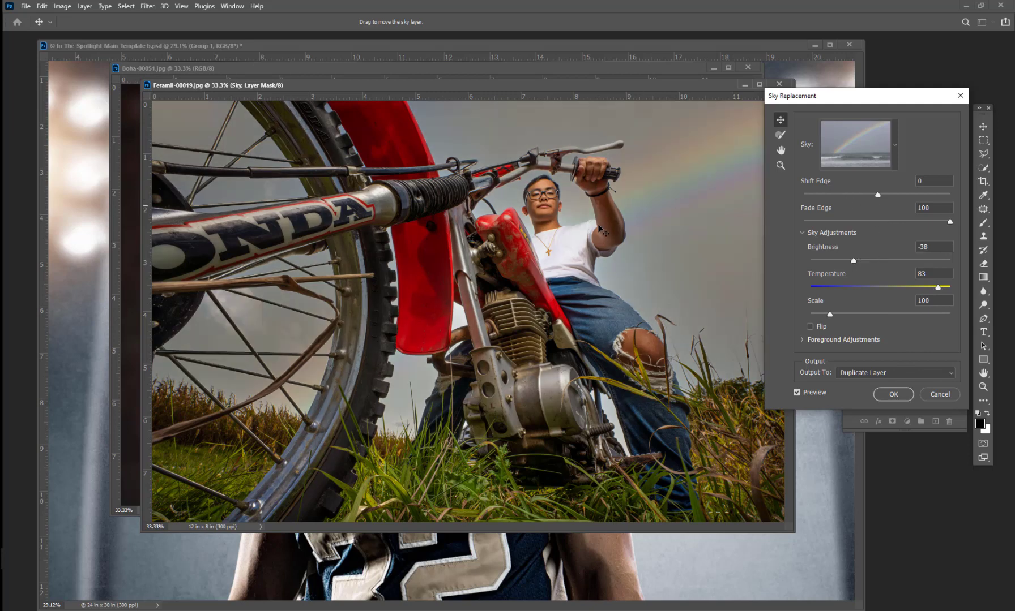
Try the portrait-format orange and yellow sunset sky from the Spectacular presets on the motorcycle photo.
left_click(894, 148)
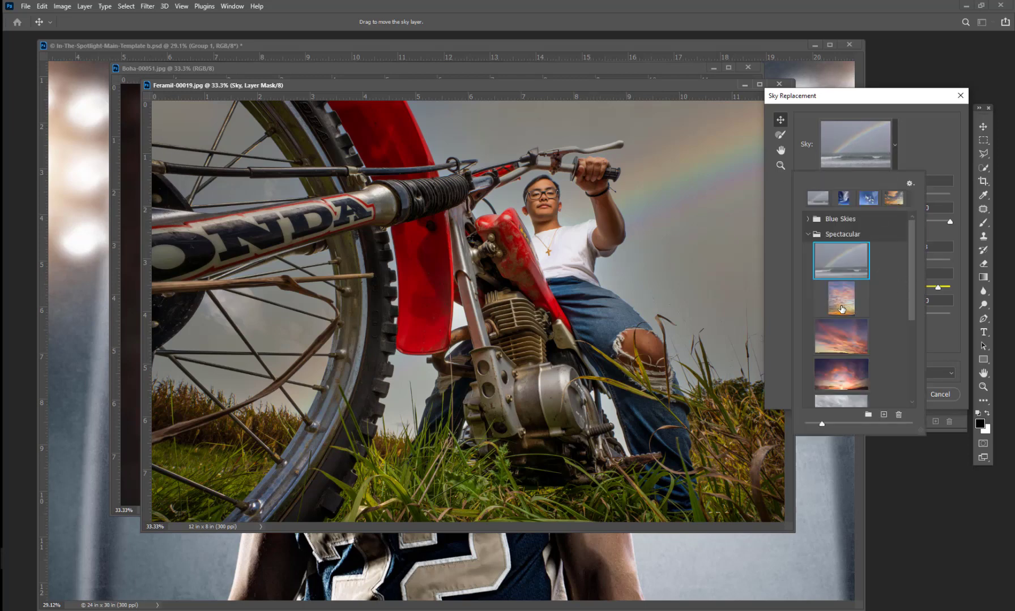
left_click(841, 310)
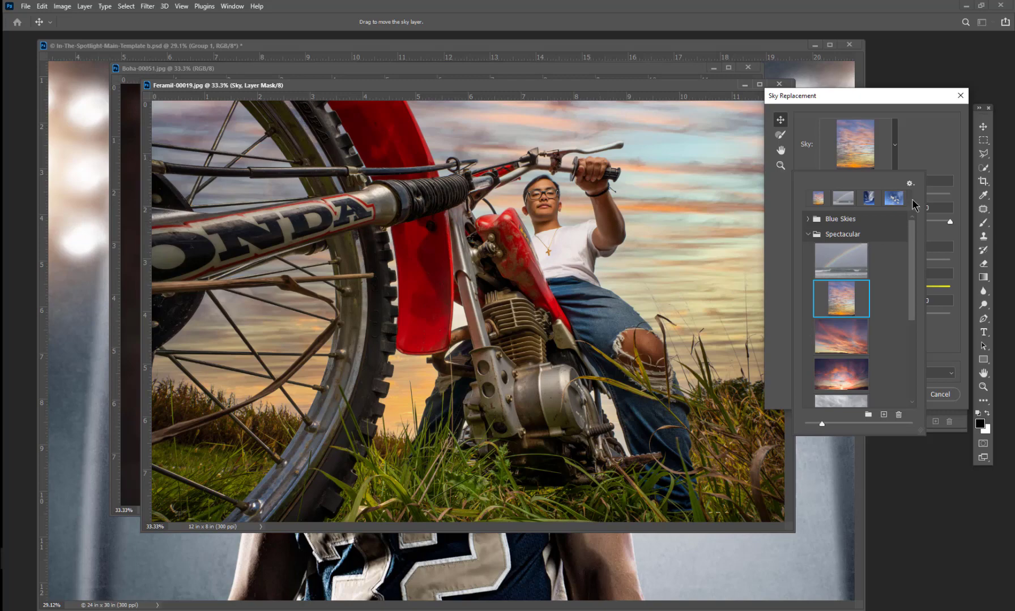
mouse_move(885, 96)
left_mouse_down()
mouse_move(910, 94)
mouse_move(890, 90)
left_mouse_up()
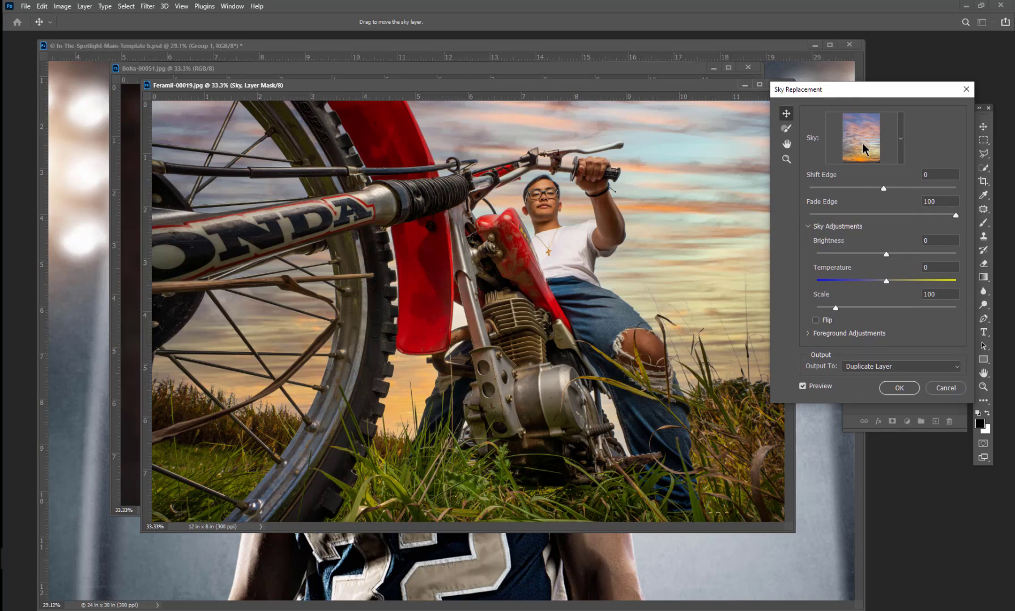
Replace the motorcycle photo's sky with the dark purple and pink sunset from the Spectacular presets.
left_click(896, 140)
left_click_drag(917, 280, 918, 309)
left_click(855, 342)
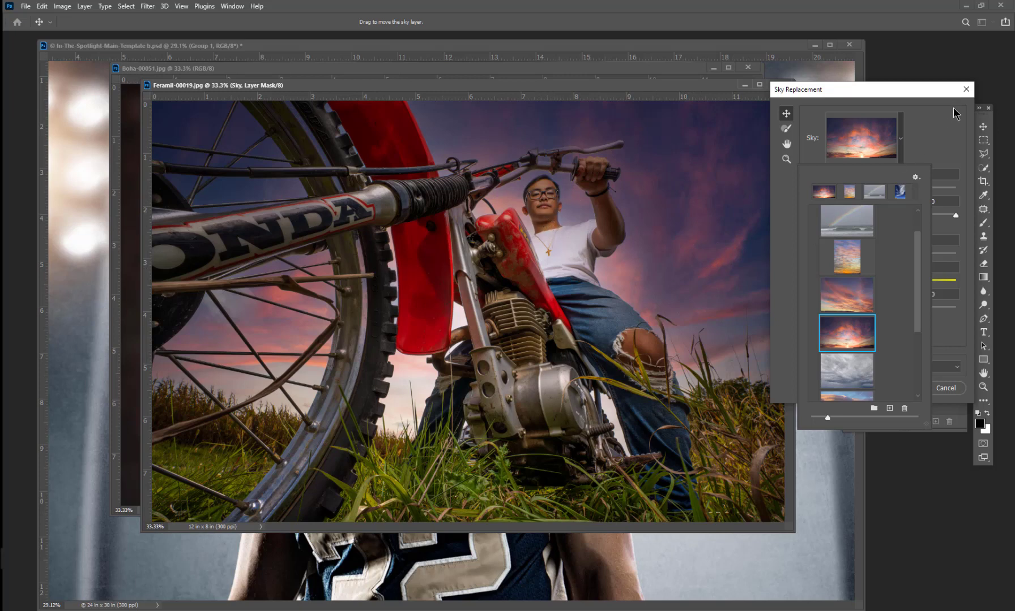
left_click(949, 153)
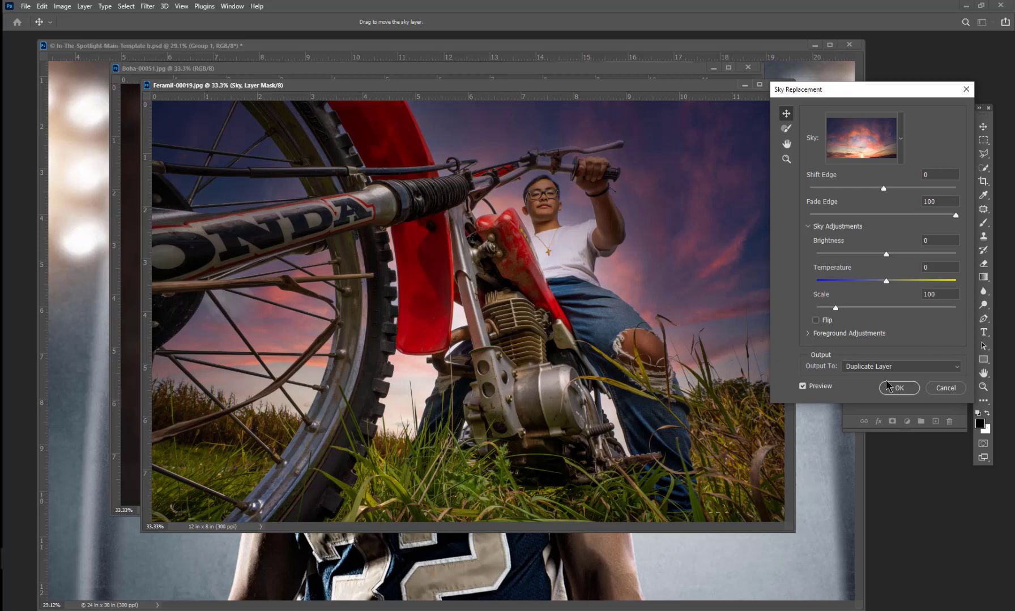
Set the sky's Brightness to 22 and its Fade Edge to 10.
left_click_drag(882, 255, 900, 256)
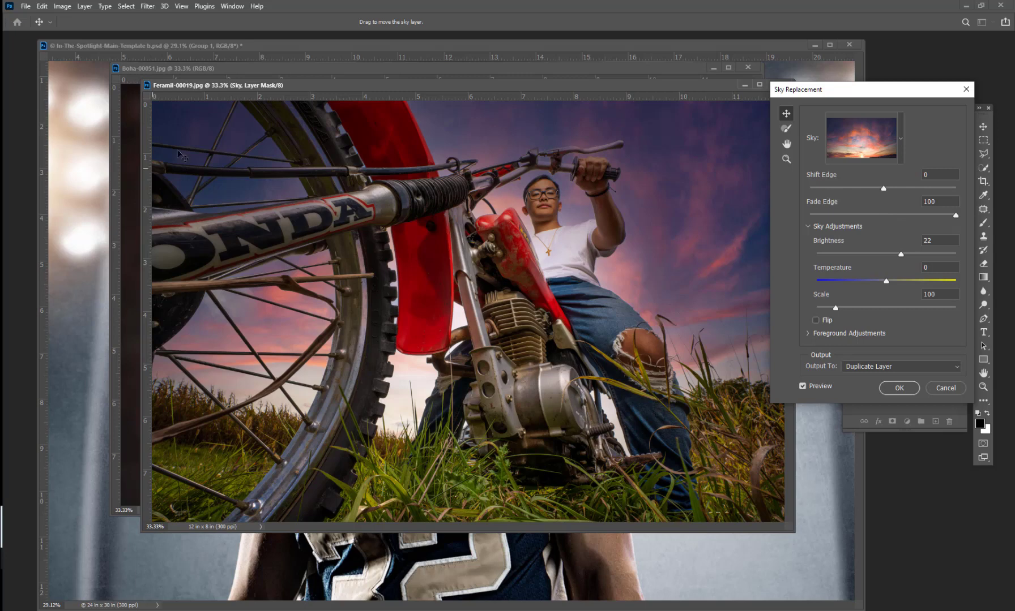
left_click(864, 215)
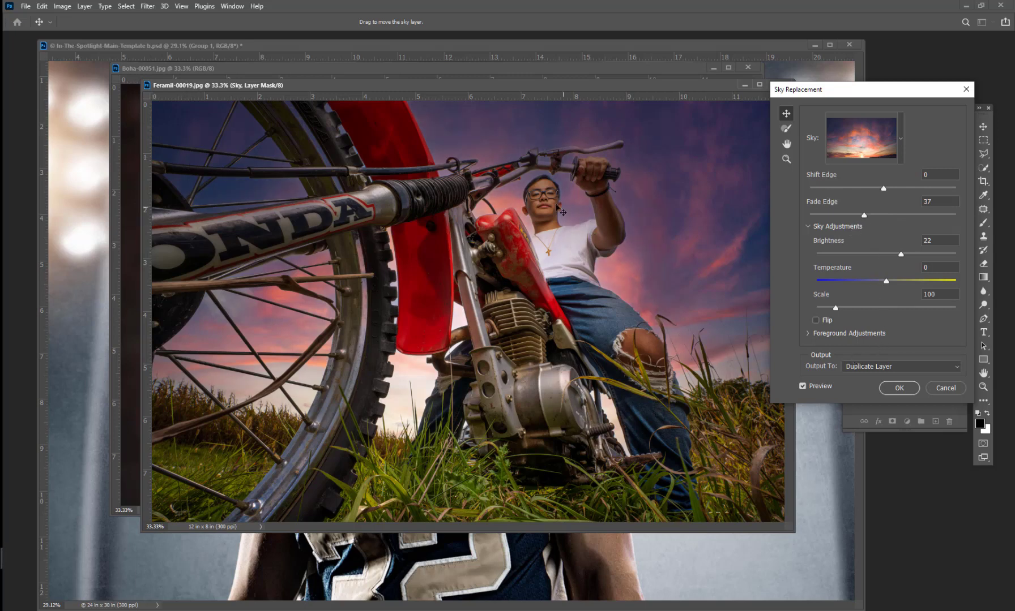
left_click(919, 214)
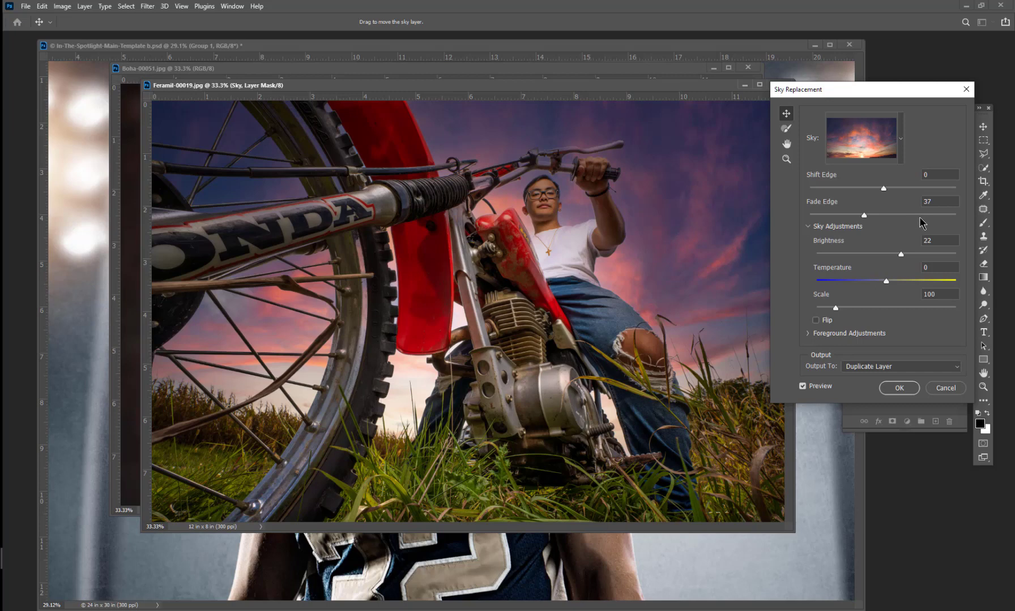
left_click(846, 215)
Set the foreground Lighting Adjustment to 22, bring Color Adjustment to about mid-range, and apply the sky replacement.
left_click(810, 334)
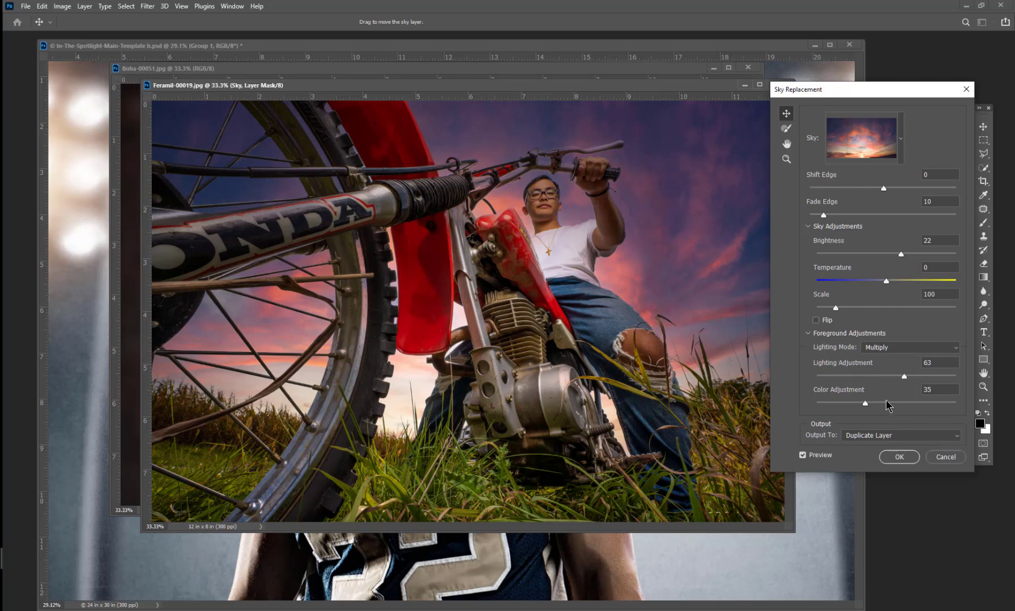
left_click_drag(920, 403, 921, 403)
left_click_drag(949, 403, 950, 406)
left_click(815, 404)
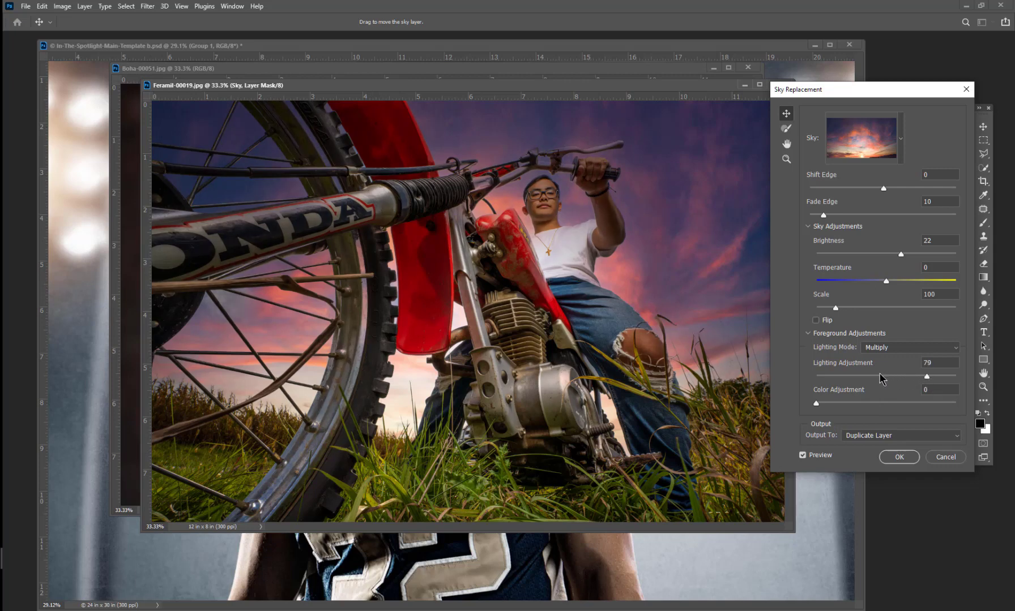
left_click_drag(851, 376, 846, 377)
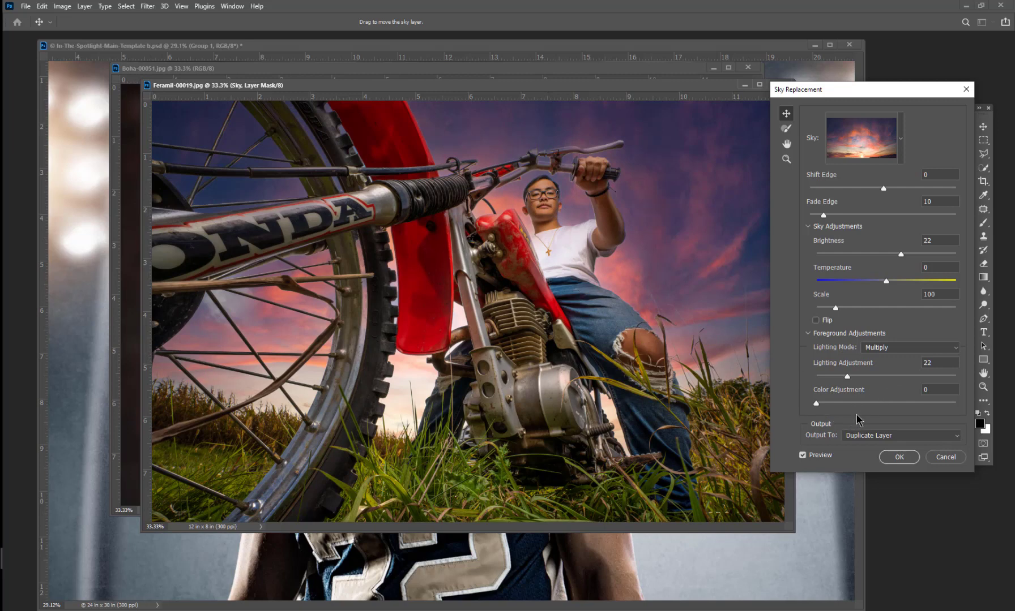
left_click(886, 403)
left_click(899, 458)
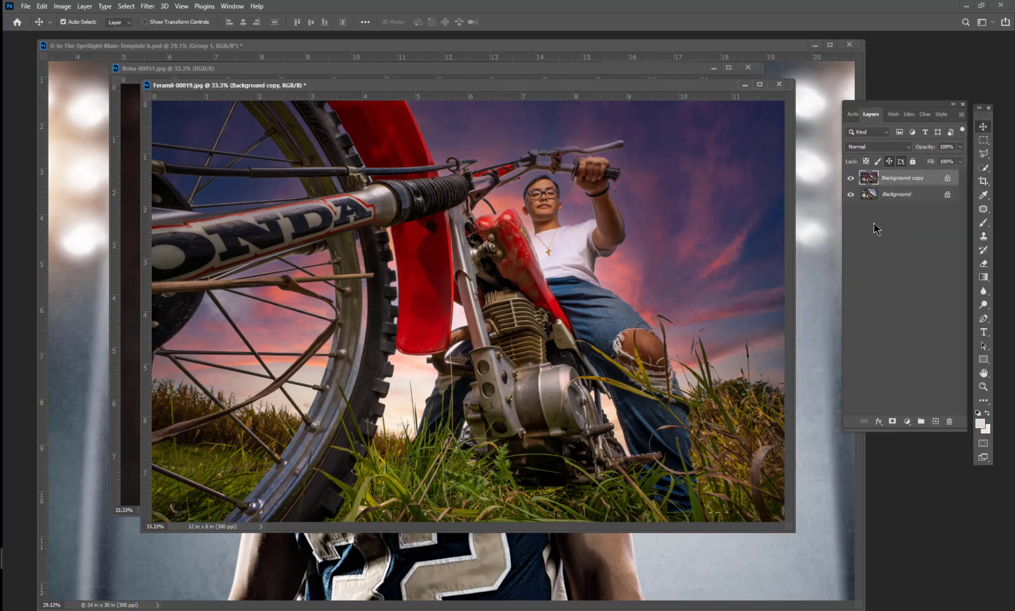
Compare the motorcycle photo before and after by toggling the visibility of the Background copy layer.
left_click(850, 179)
left_click(851, 179)
left_click(850, 179)
left_click(849, 178)
left_click(851, 180)
left_click(849, 179)
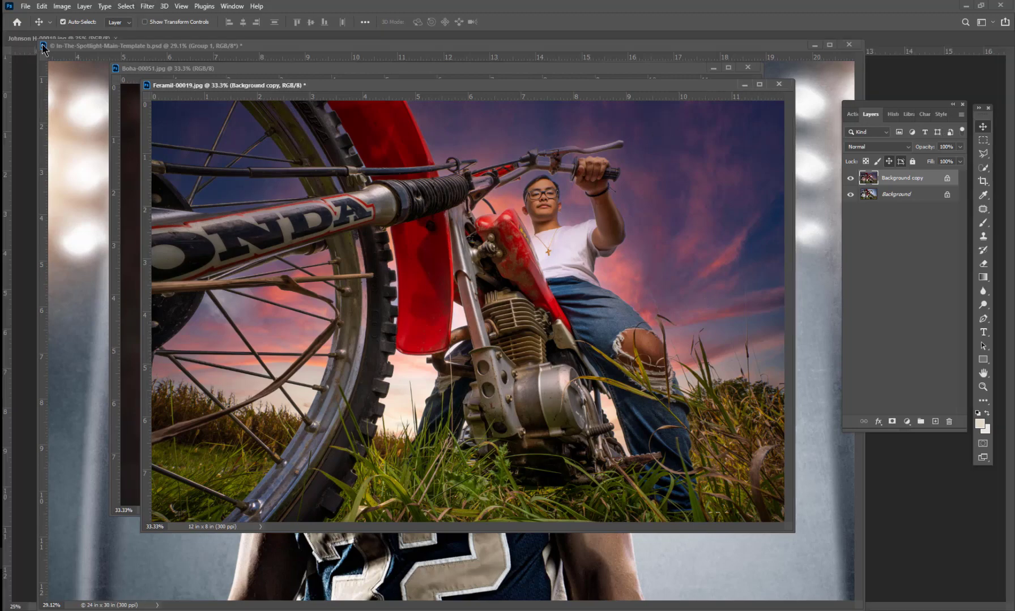
Float the photo of the girl under the soda sign in its own window and open Sky Replacement for it.
left_click_drag(34, 38, 471, 203)
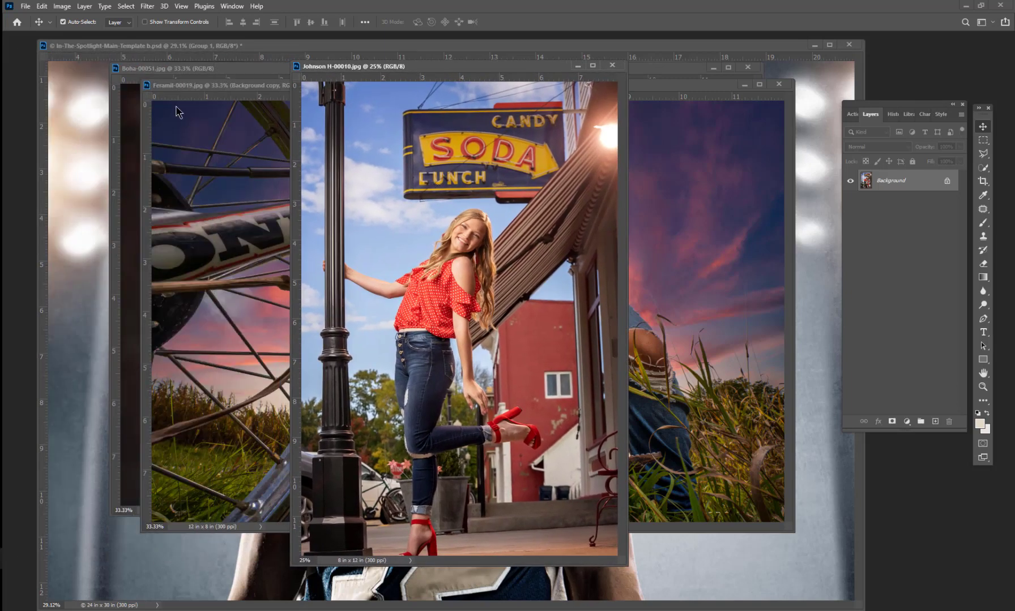
left_click(42, 7)
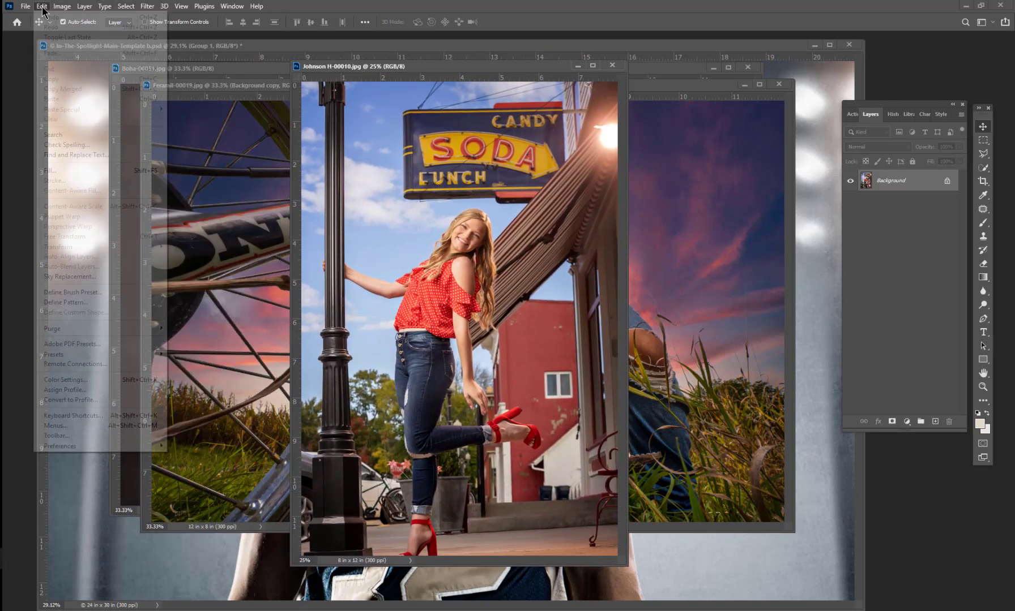
left_click(86, 277)
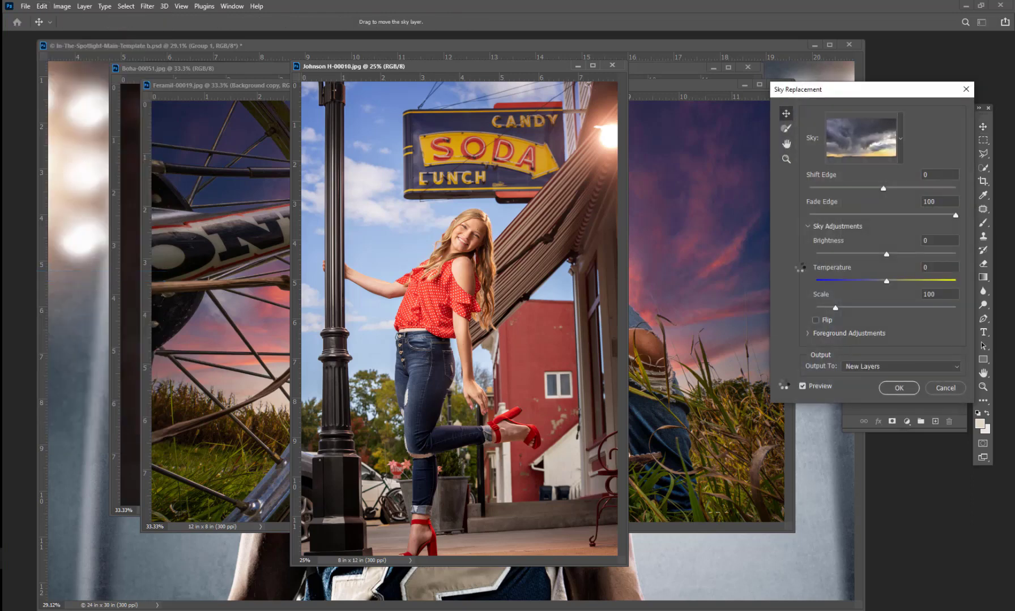
Try the dark pink sunset sky and the grey overcast sky from the Spectacular presets on the soda sign photo.
left_click(895, 159)
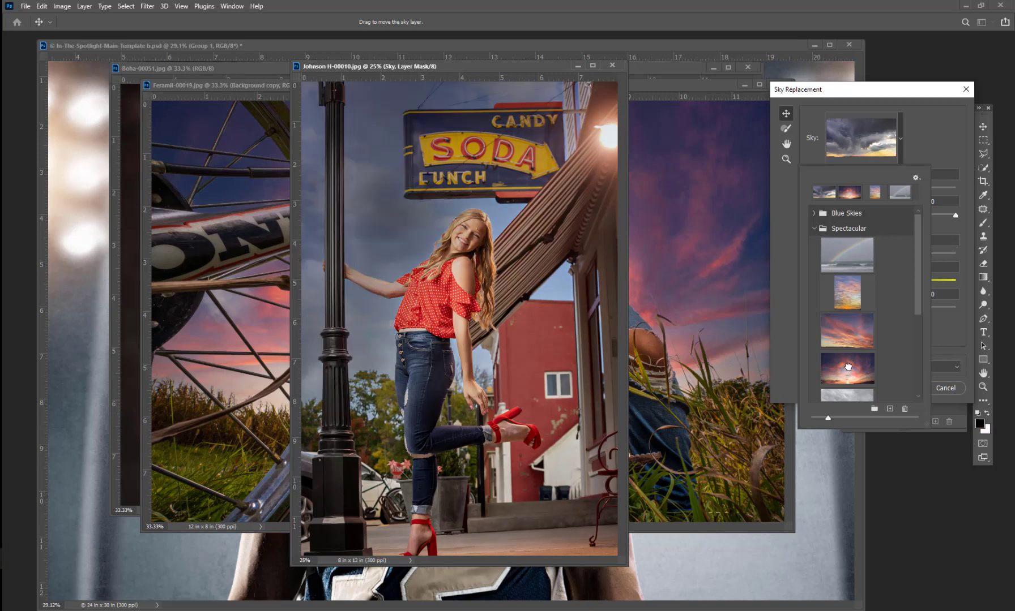
left_click(848, 368)
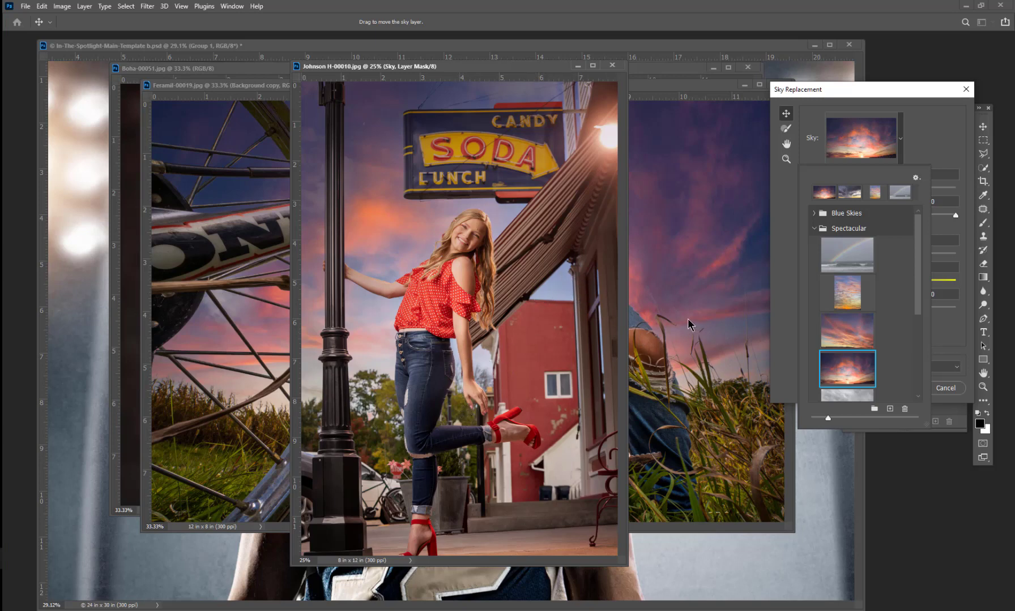
left_click(692, 102)
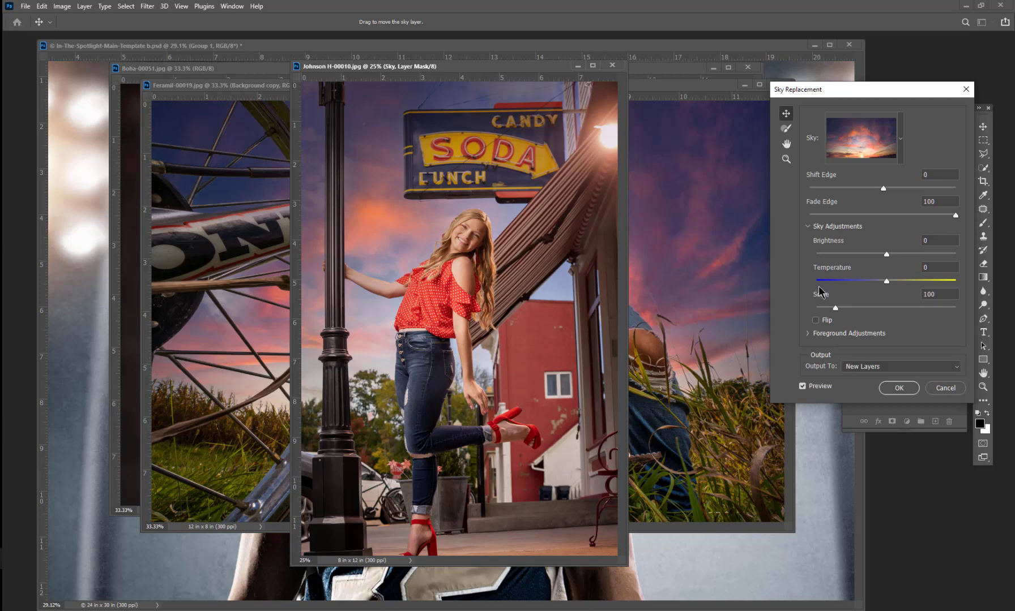
left_click(898, 143)
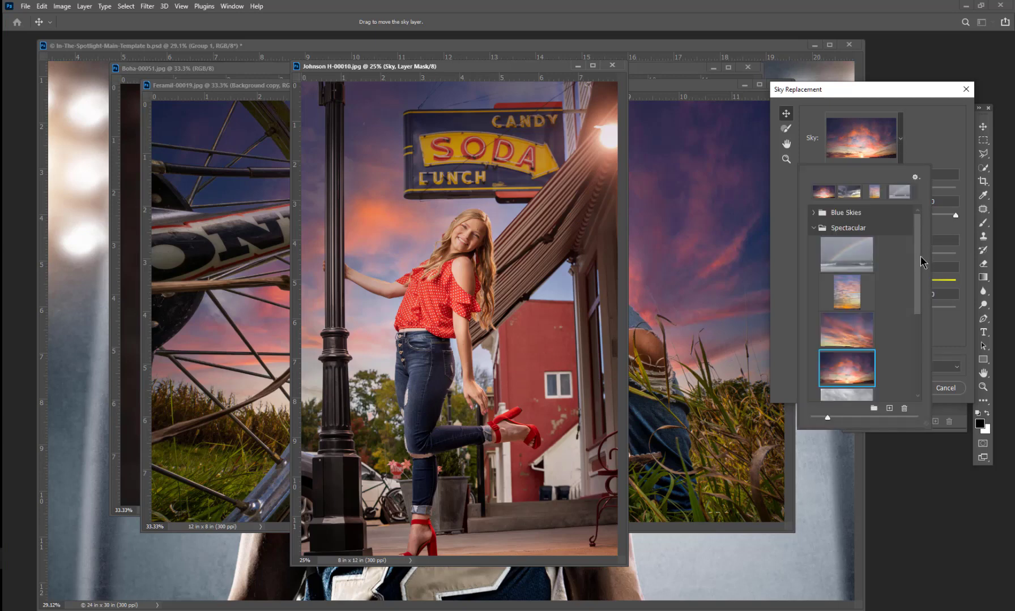
left_click_drag(917, 262, 925, 353)
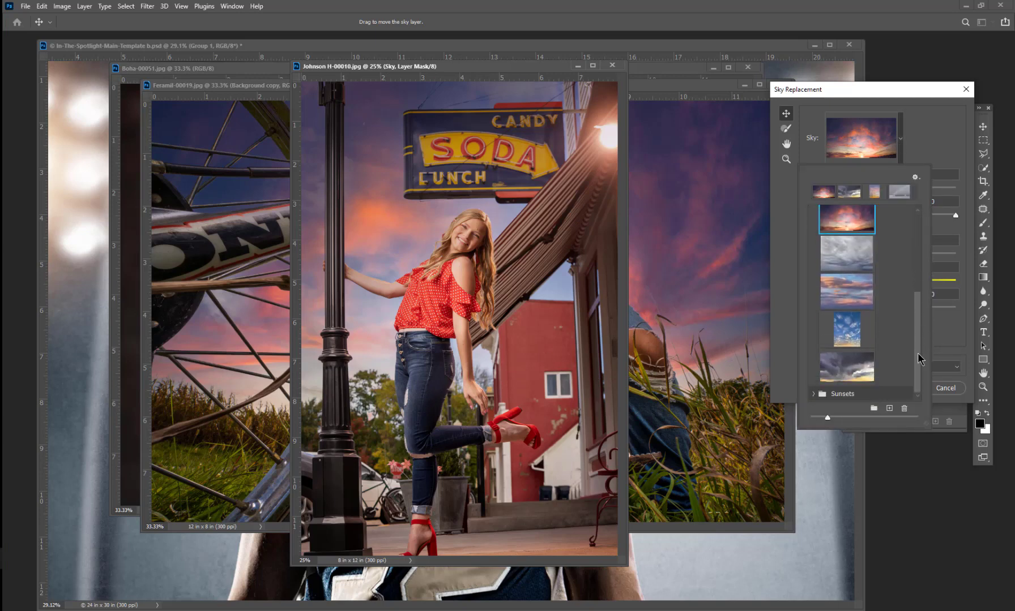
left_click(860, 256)
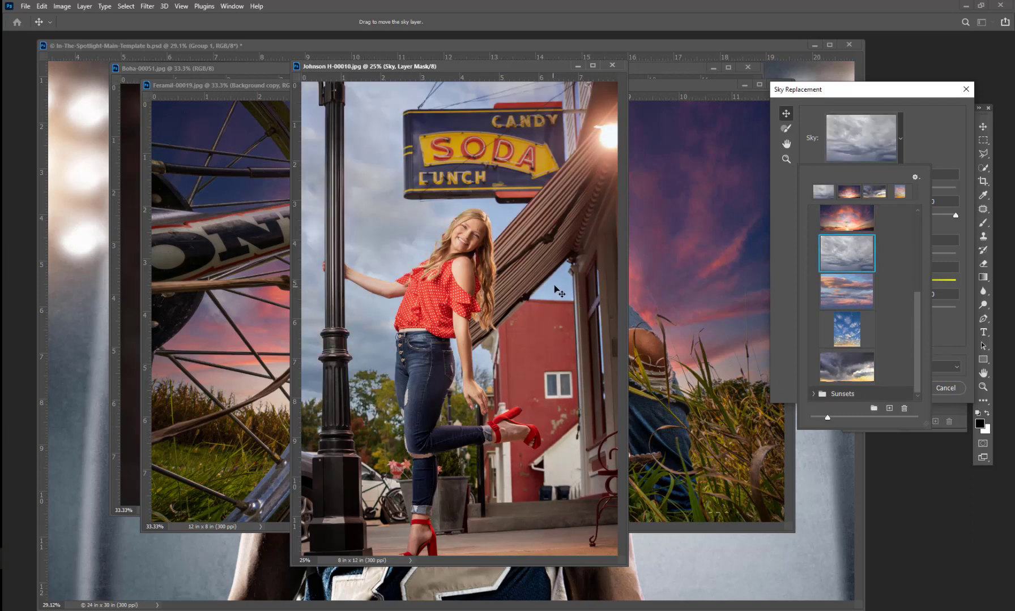
left_click(937, 144)
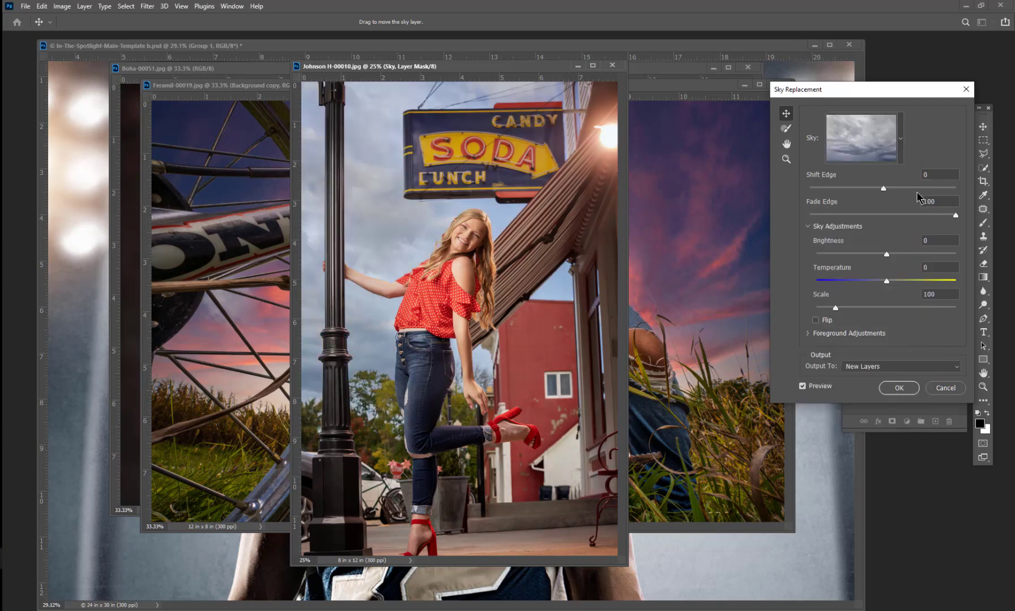
Set Fade Edge to 48 and test warmer and cooler Temperature settings on the overcast sky.
left_click_drag(912, 220, 881, 217)
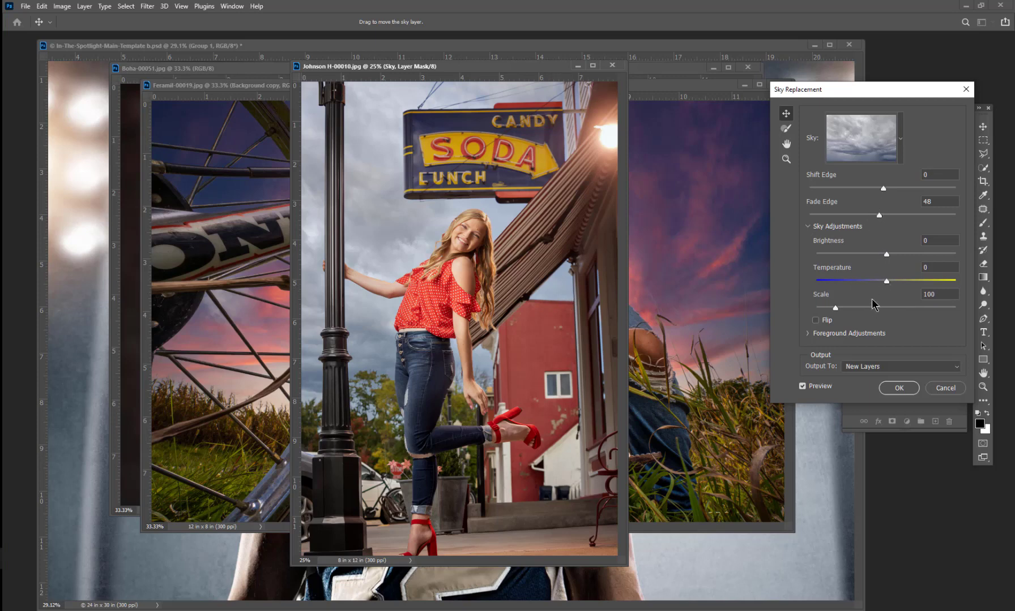
left_click_drag(905, 281, 945, 281)
left_click(837, 281)
left_click_drag(837, 285, 816, 281)
Replace the soda sign photo's sky with the blue sky with scattered clouds from the Spectacular presets.
left_click(901, 139)
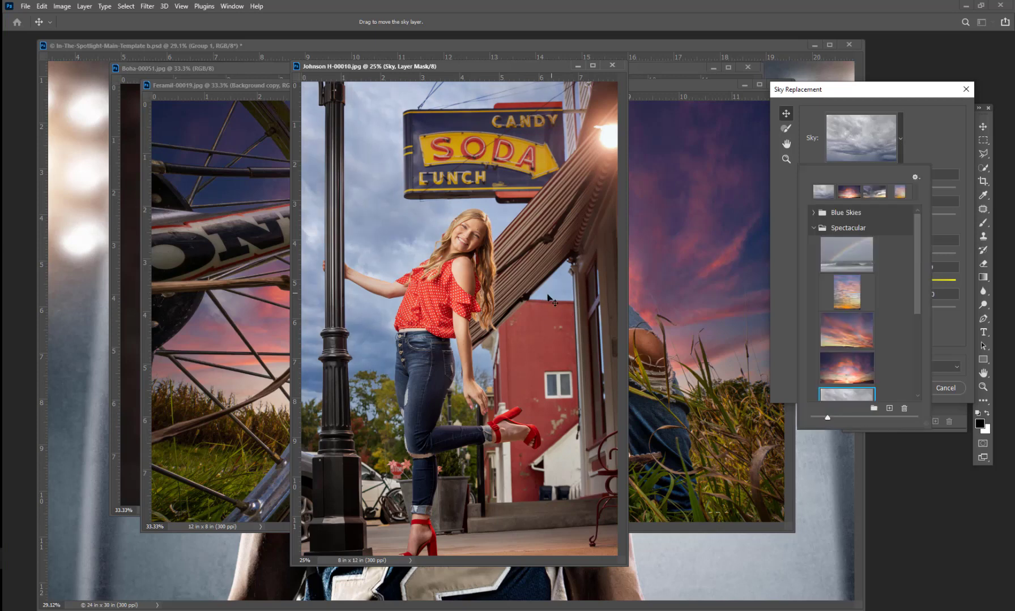
left_click_drag(917, 252, 924, 342)
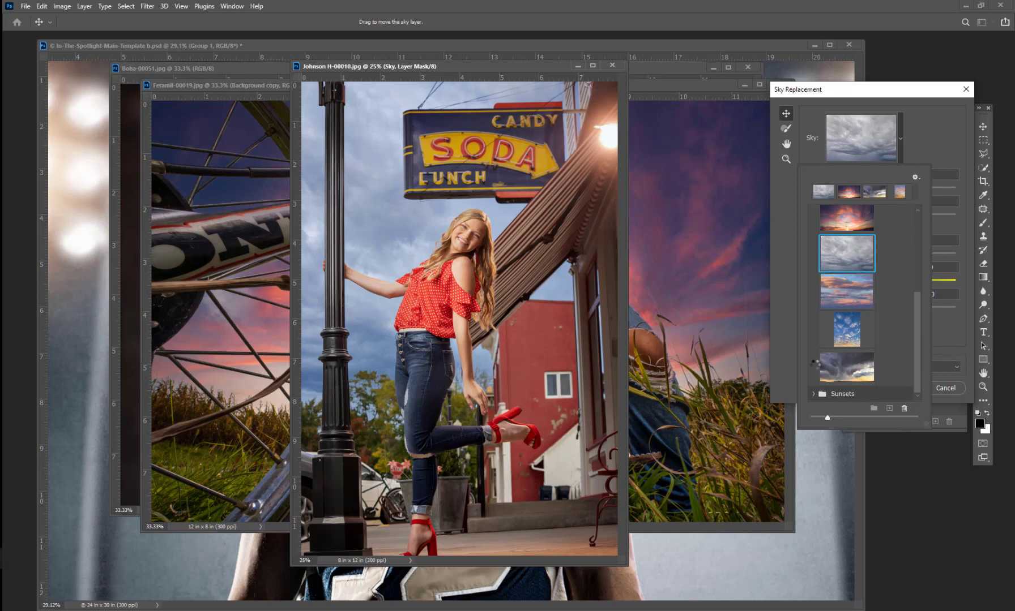
left_click(832, 343)
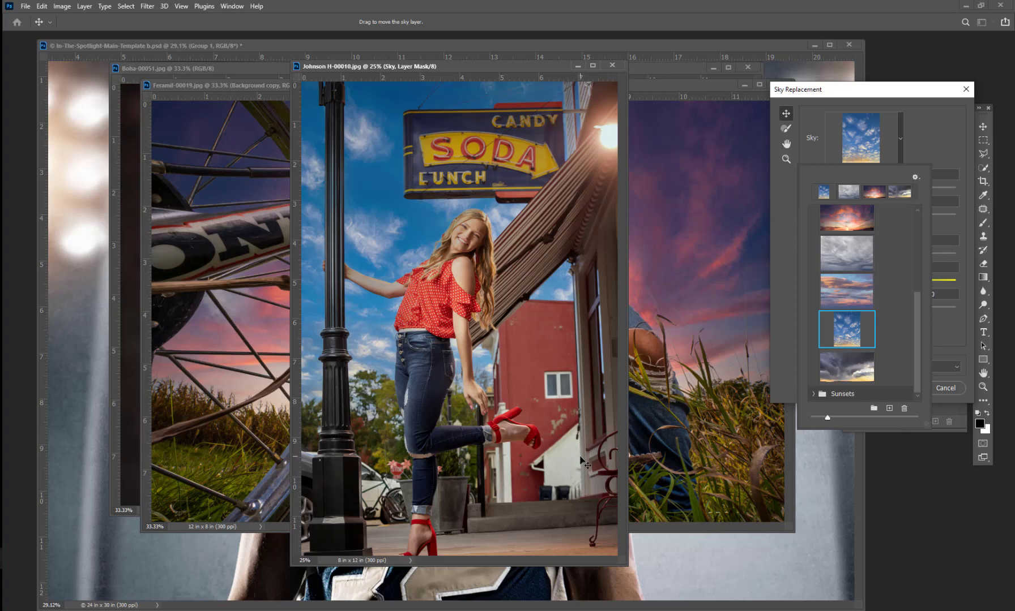
left_click(942, 152)
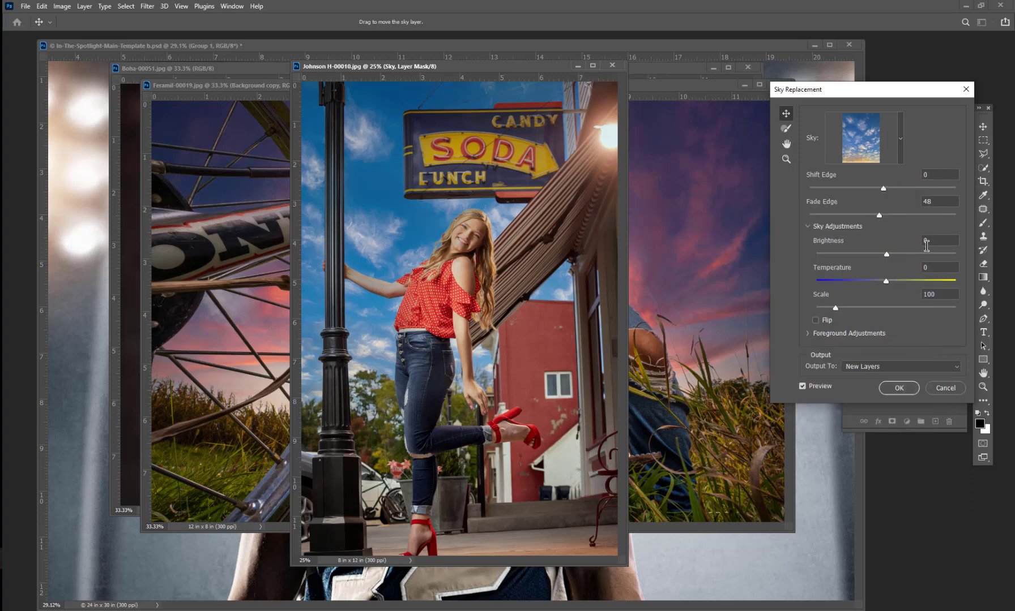
Warm the replacement sky to a Temperature of 98 and apply the sky replacement with output to New Layers.
left_click(927, 281)
left_click(954, 280)
left_click(887, 374)
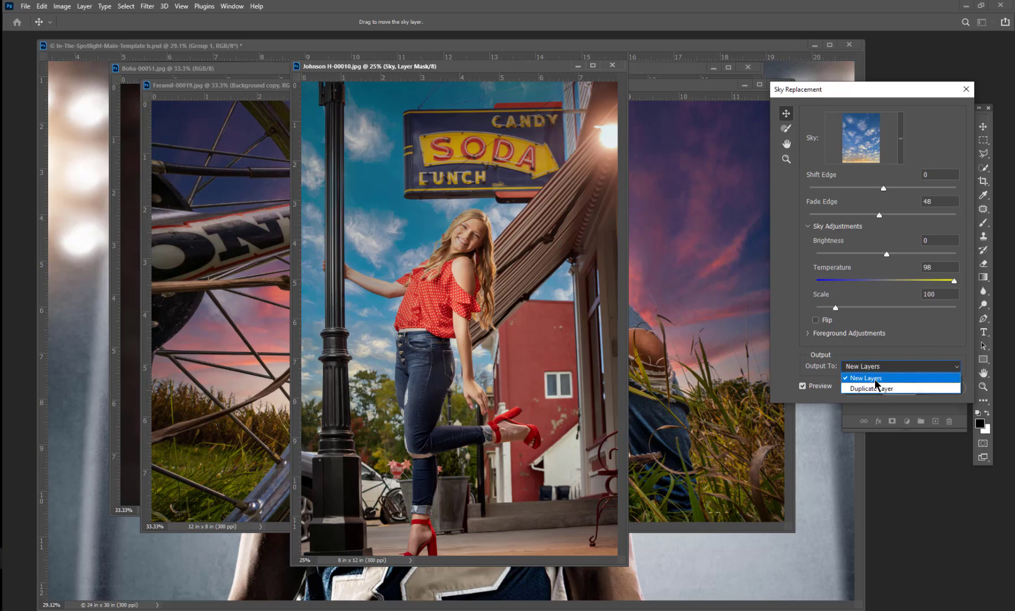
left_click(876, 382)
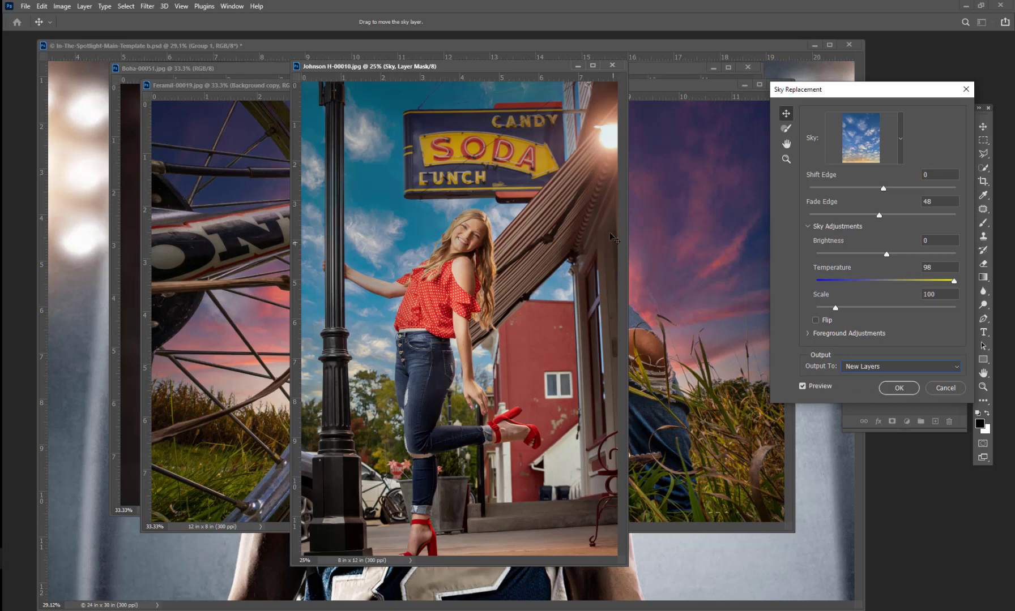
left_click(897, 388)
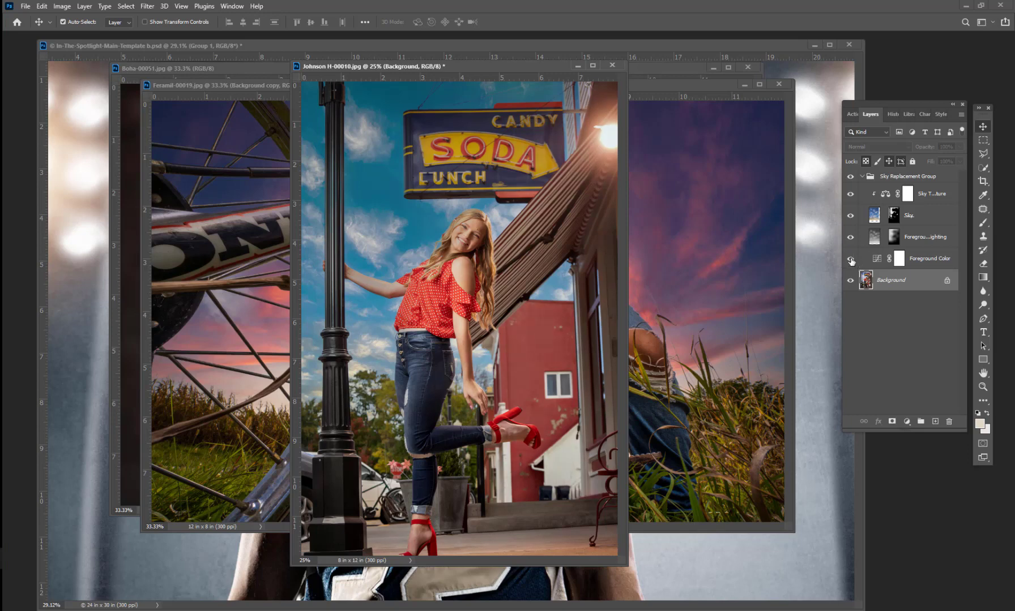
Compare the soda sign photo with and without the Foreground Lighting layer by toggling its visibility.
left_click(850, 237)
left_click(850, 238)
left_click(849, 238)
left_click(849, 239)
left_click(849, 238)
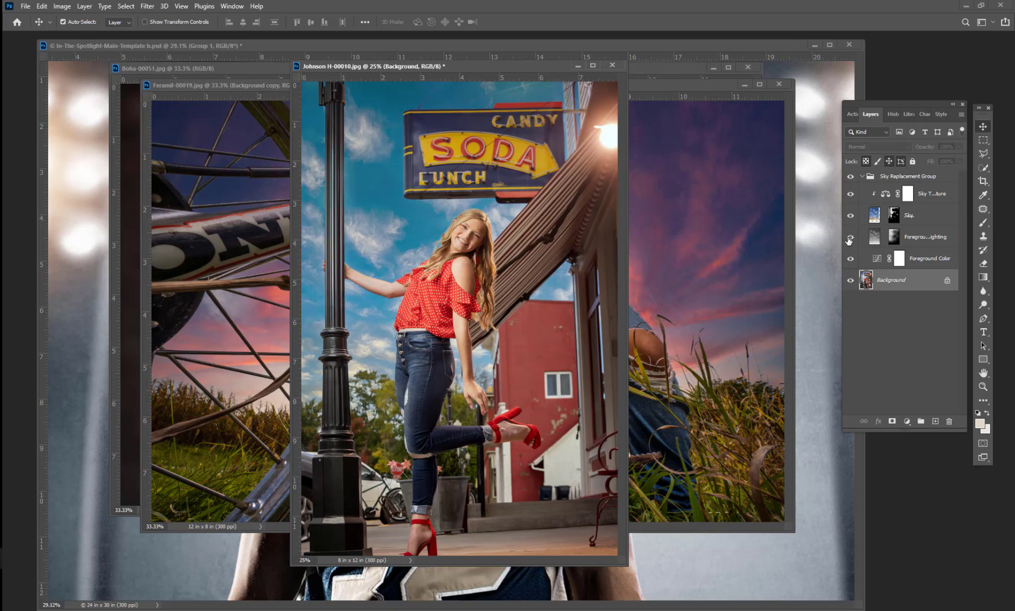
left_click(849, 238)
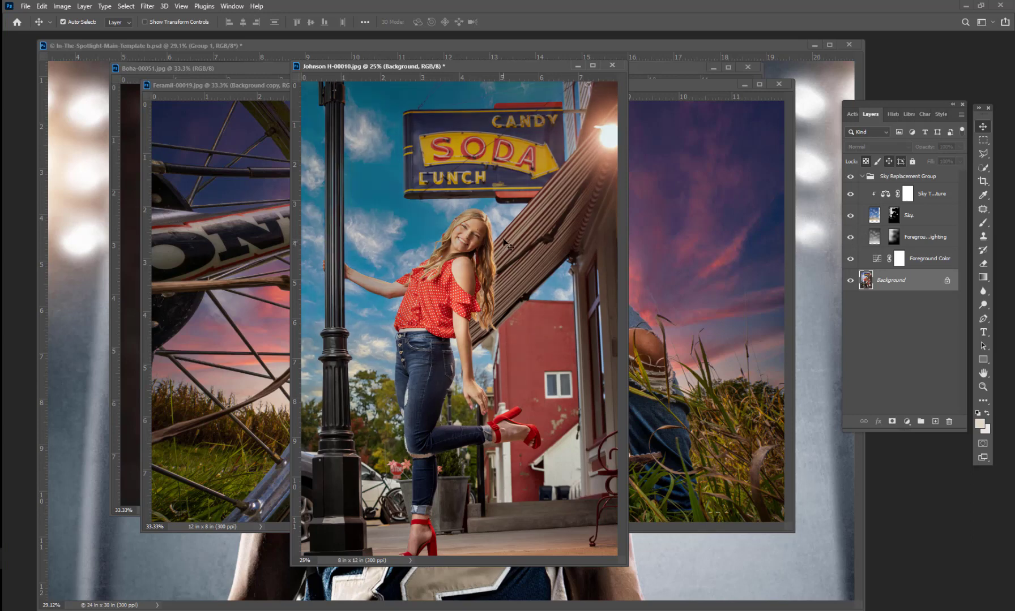
Brush black over the girl's face on the Foreground Lighting layer's mask.
left_click(899, 238)
key("b")
mouse_move(477, 239)
left_mouse_down()
mouse_move(453, 250)
mouse_move(470, 238)
left_mouse_up()
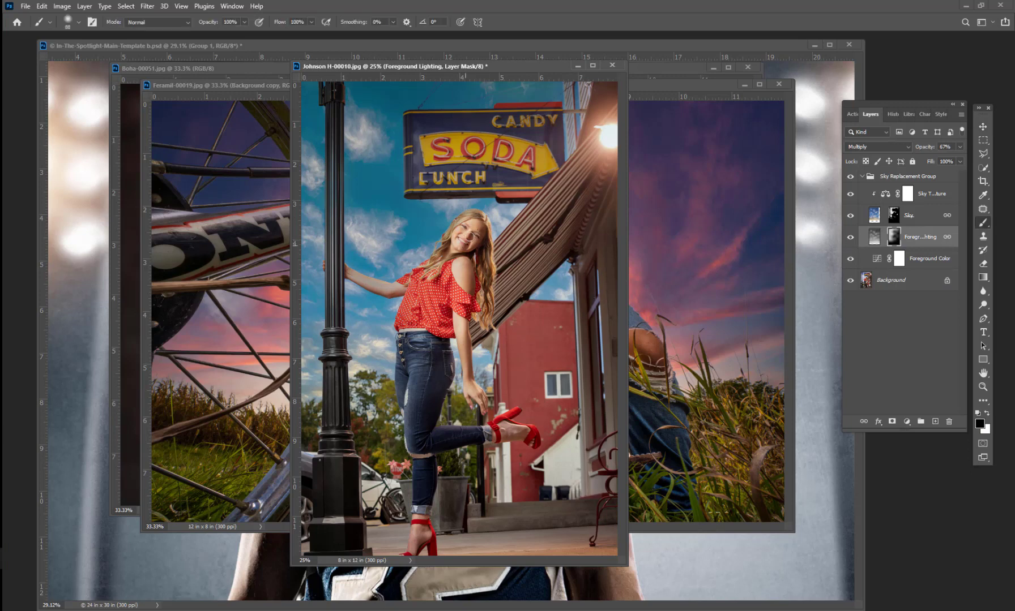
Compare the soda sign photo with and without the replacement Sky layer.
left_click(849, 216)
left_click(849, 216)
left_click(849, 216)
Examine the sky blend at 66.7% around the girl, building, awning and soda sign, and return to the 25% full view.
left_click(527, 320, "ctrl")
left_click(539, 340, "ctrl")
left_click(553, 357, "ctrl")
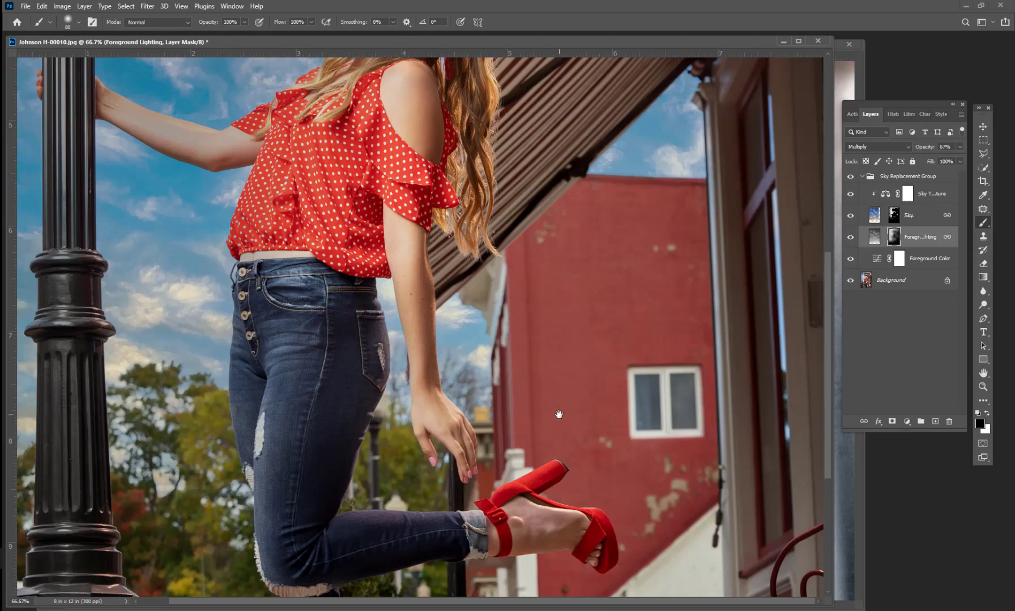
left_click_drag(557, 415, 661, 255)
scroll(377, 251, "up", 10)
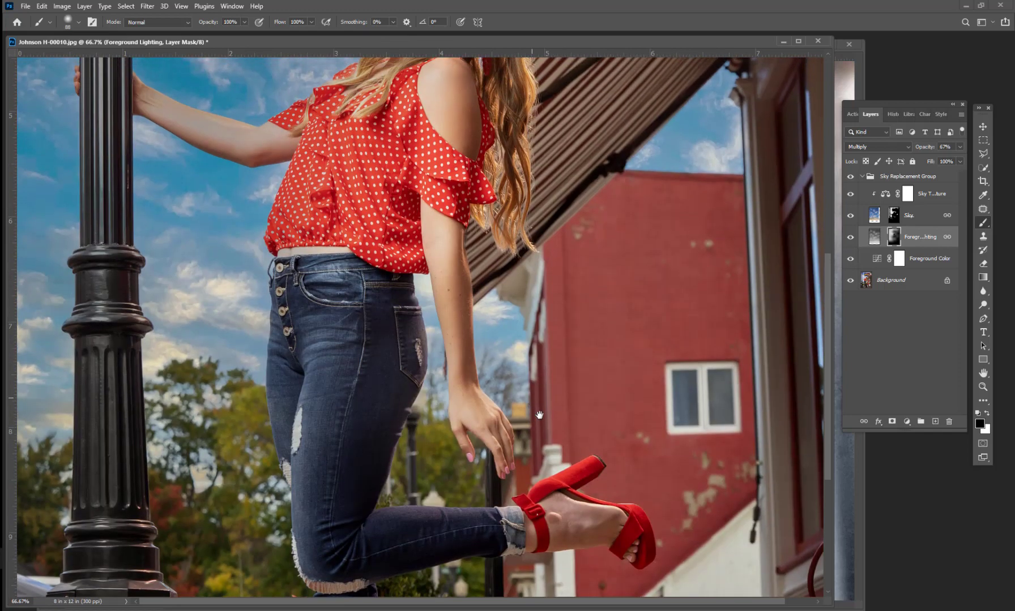
scroll(462, 407, "up", 5)
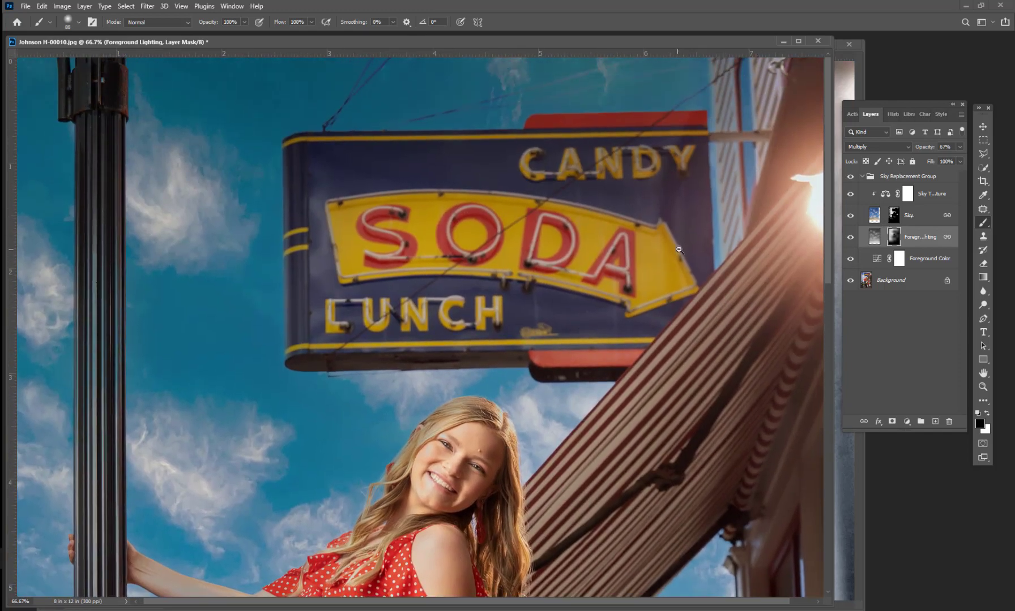
key("ctrl+minus")
key("ctrl+minus")
key("ctrl+minus")
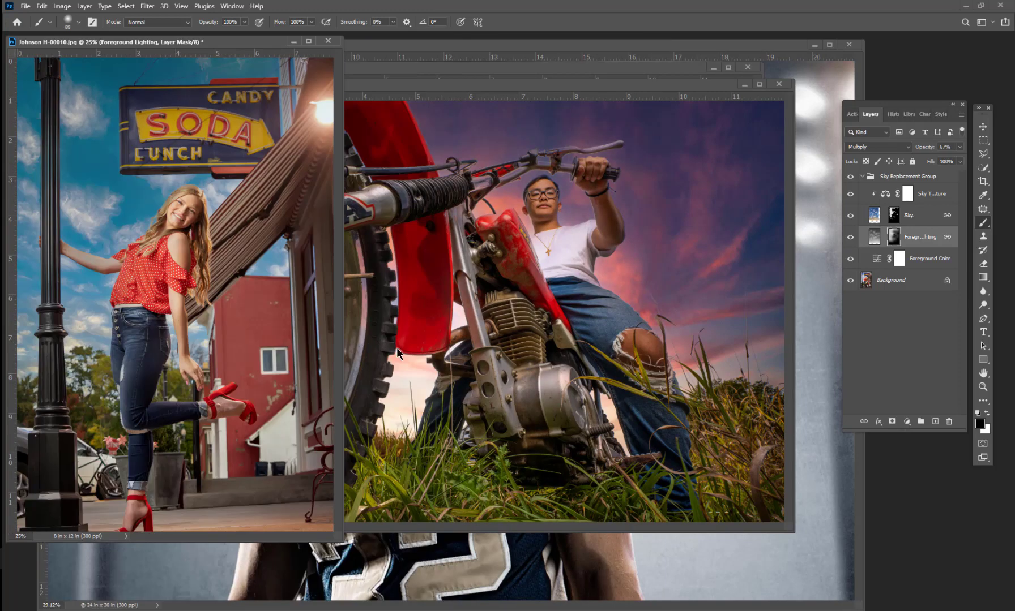